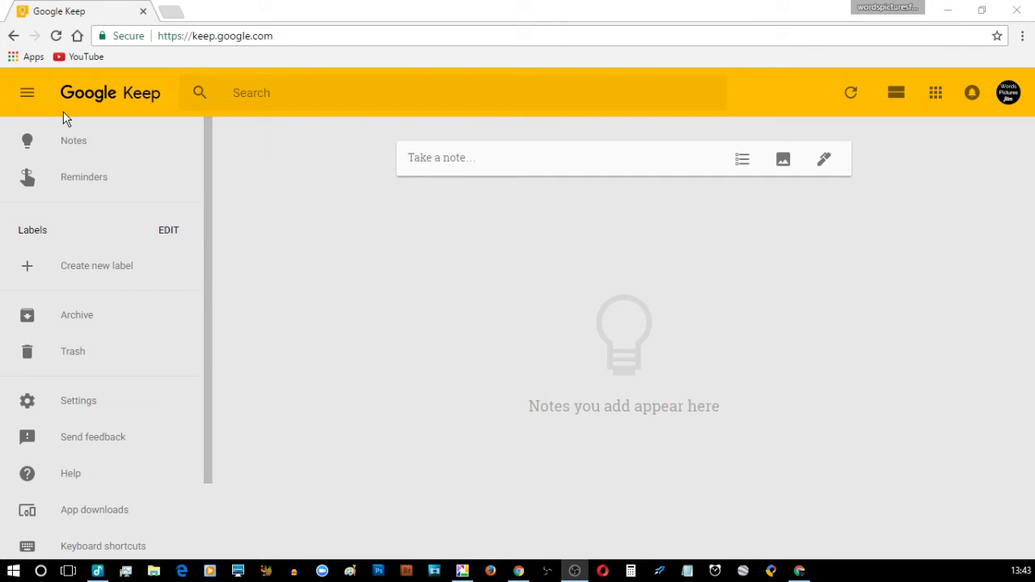
- Start a new text note with the title "i want to .."
left_click(27, 92)
left_click(331, 161)
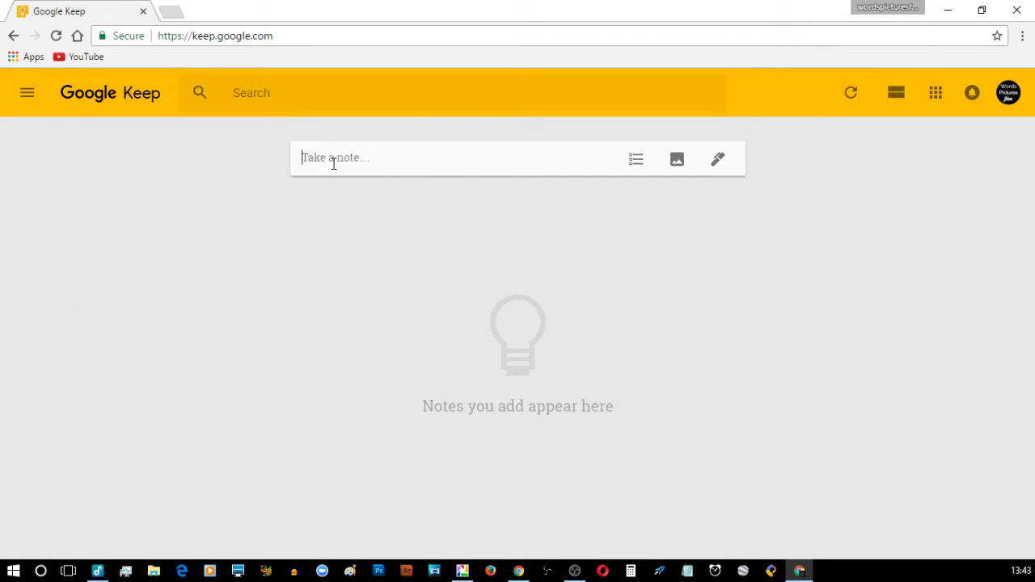
left_click(340, 156)
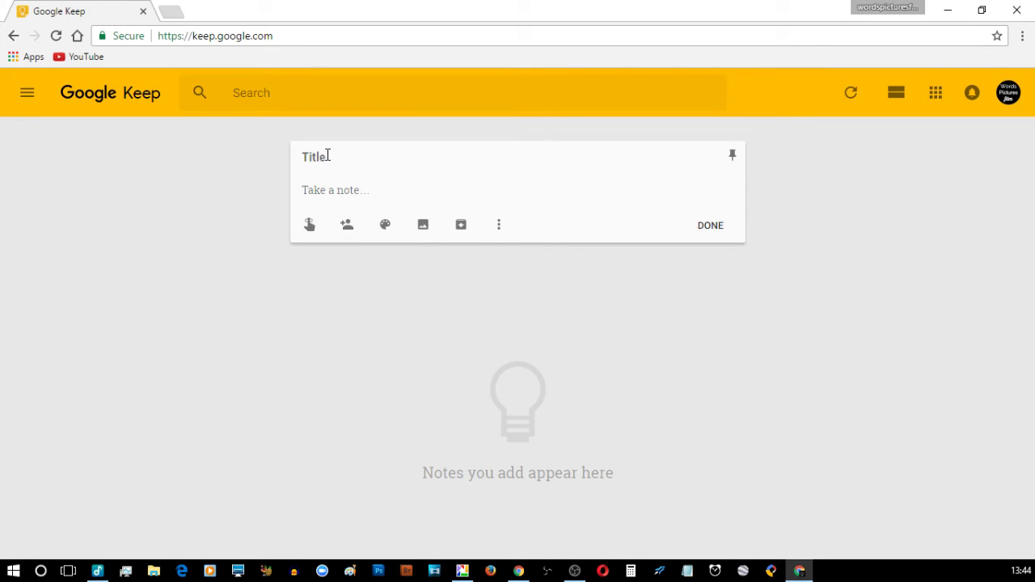
type("i want to ..")
- Zoom the page to 150% and switch the browser to full screen
left_click(1021, 35)
left_click(978, 180)
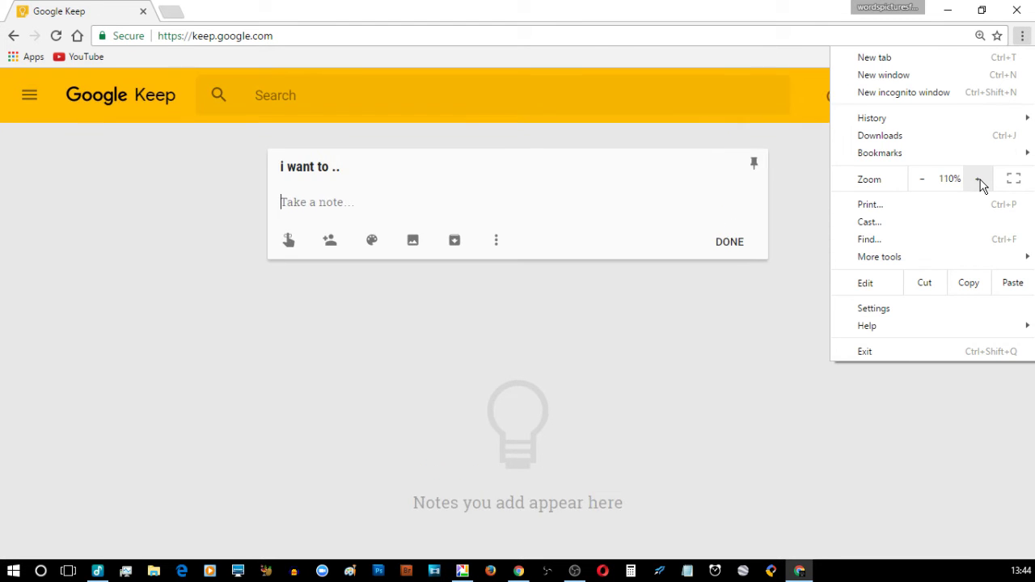
left_click(979, 179)
left_click(980, 179)
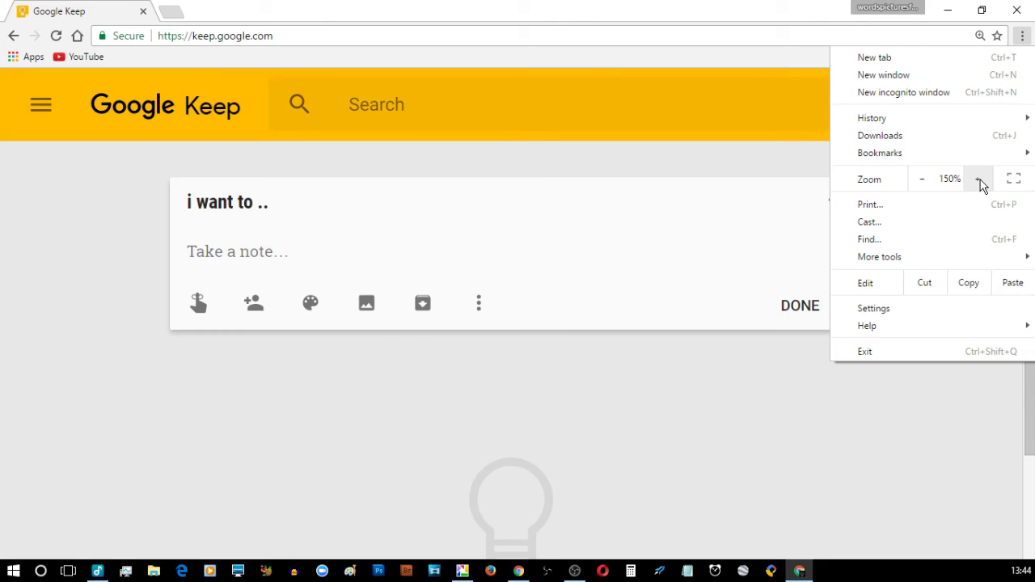
left_click(1013, 181)
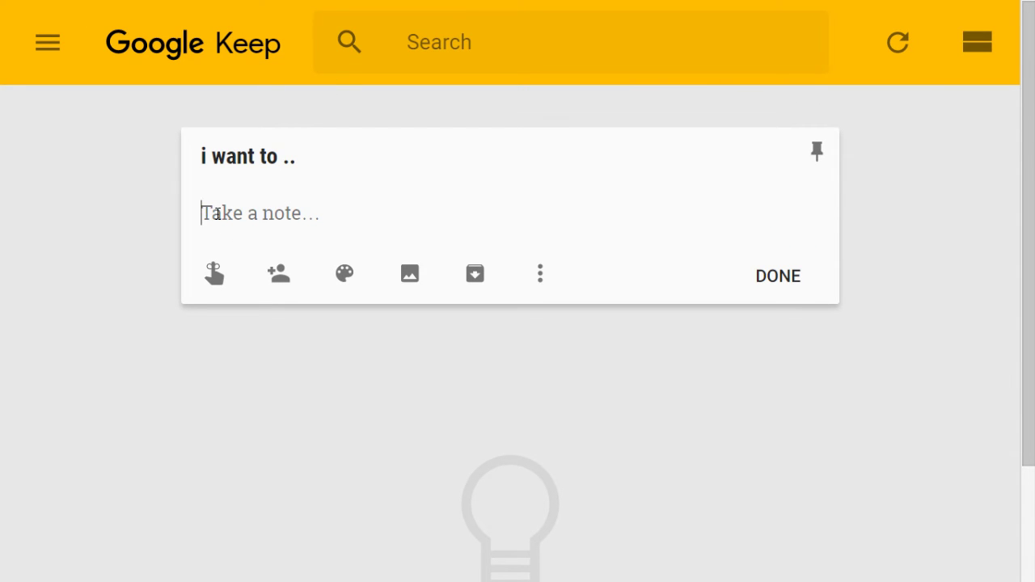
- Enter "run", "swim" and "walk" on separate lines in the note body
type("run")
key("Return")
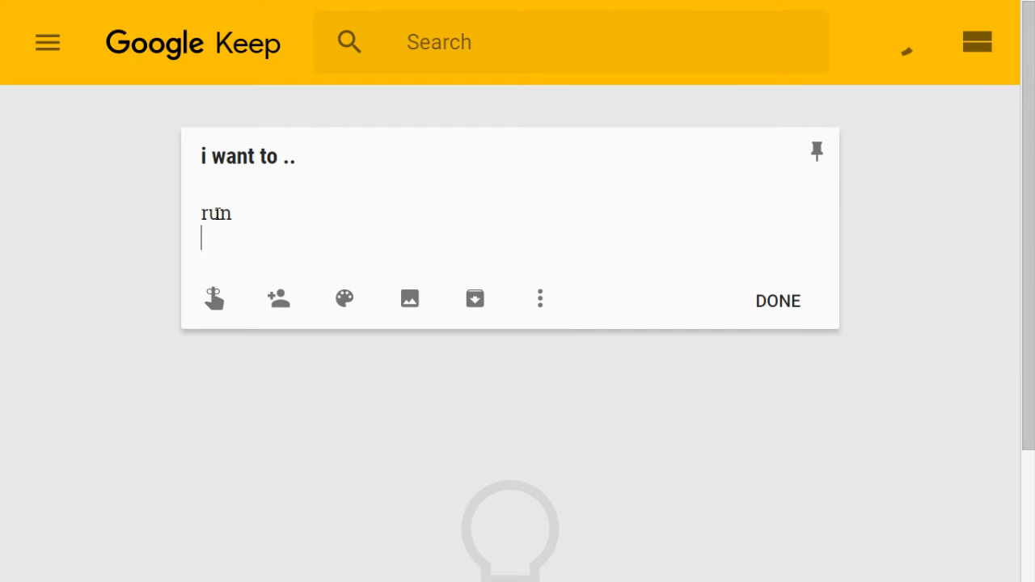
type("swim")
key("Return")
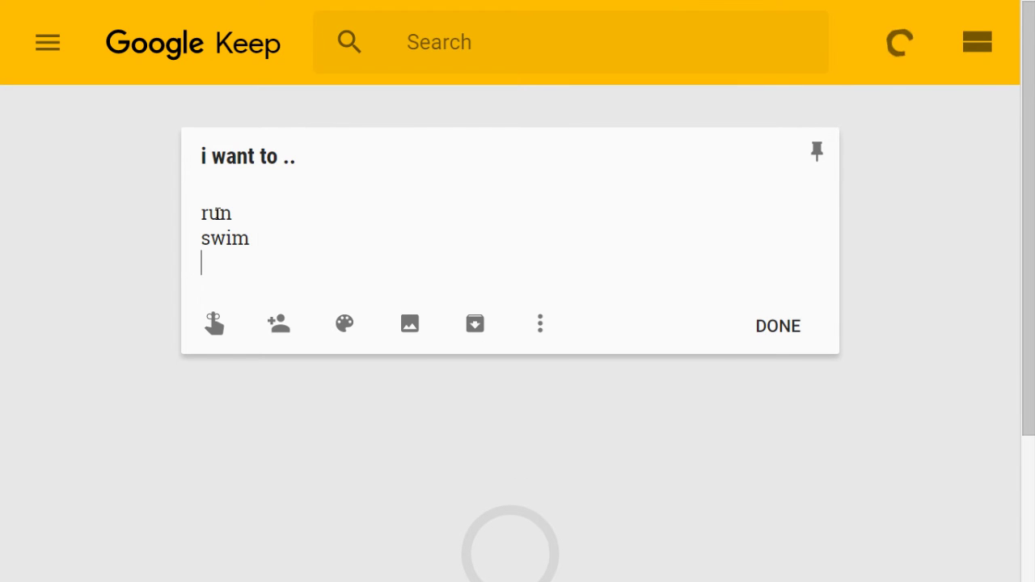
type("walk")
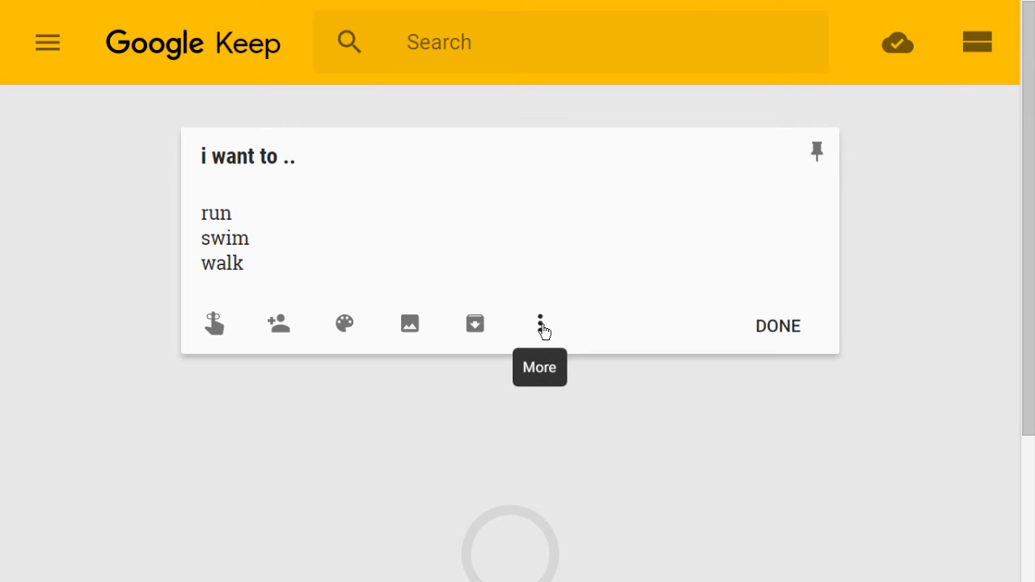
- Show checkboxes for the note's lines, and hide them again to return to plain text
left_click(541, 326)
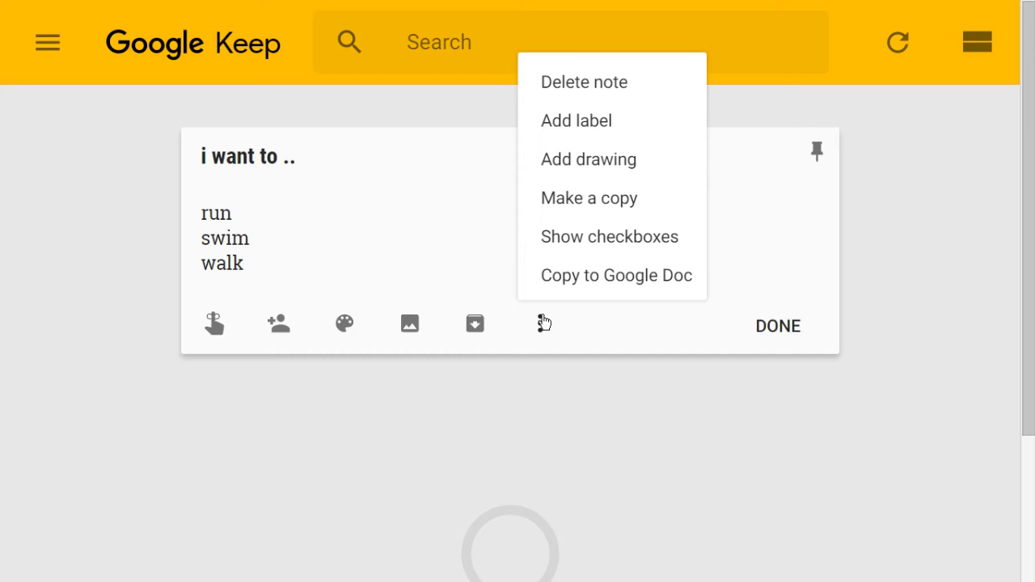
left_click(587, 237)
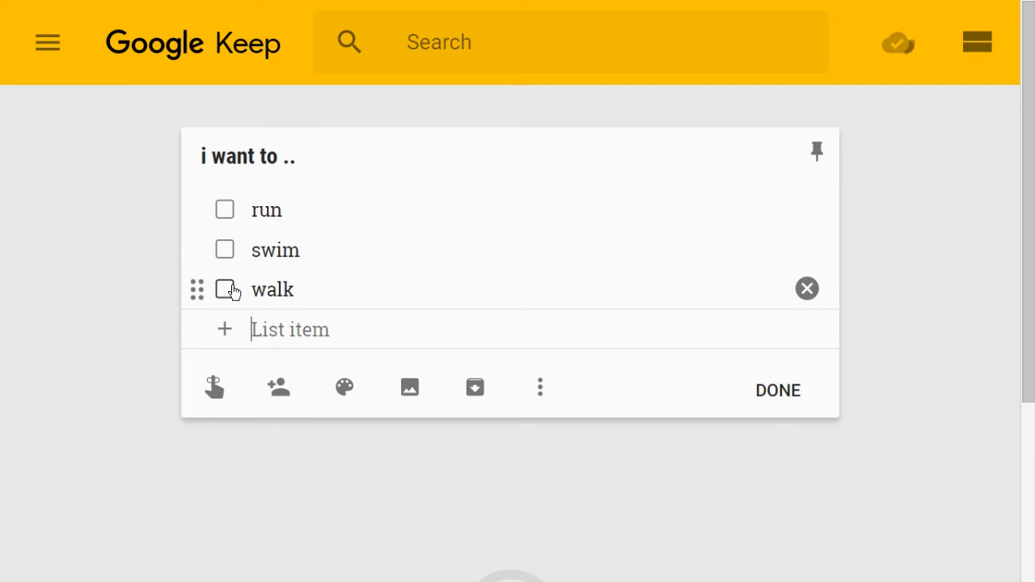
left_click(544, 396)
left_click(577, 306)
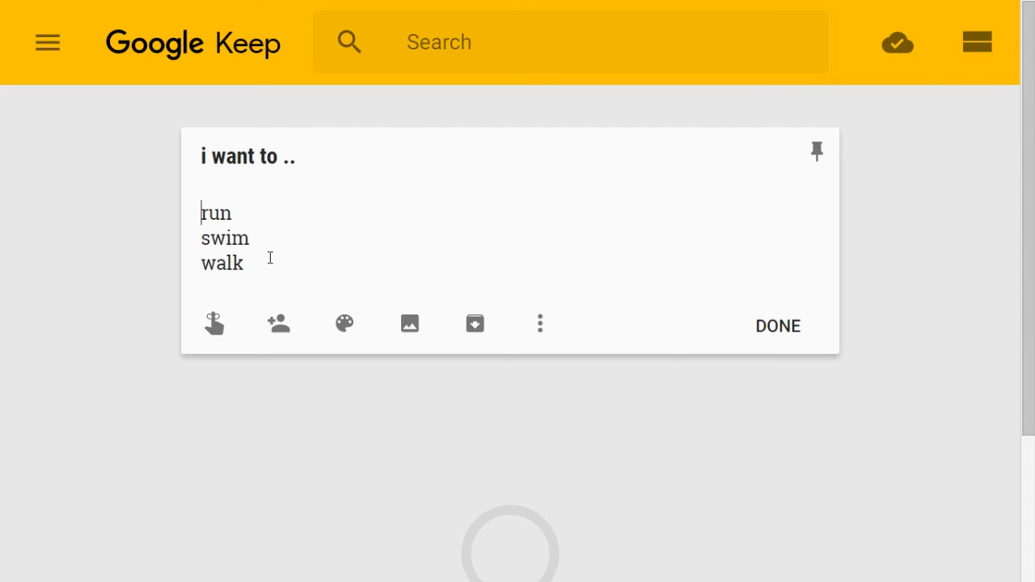
- Erase the run, swim and walk lines from the note body
left_click(250, 265)
key("BackSpace")
key("BackSpace")
key("BackSpace")
key("BackSpace")
key("BackSpace")
key("BackSpace")
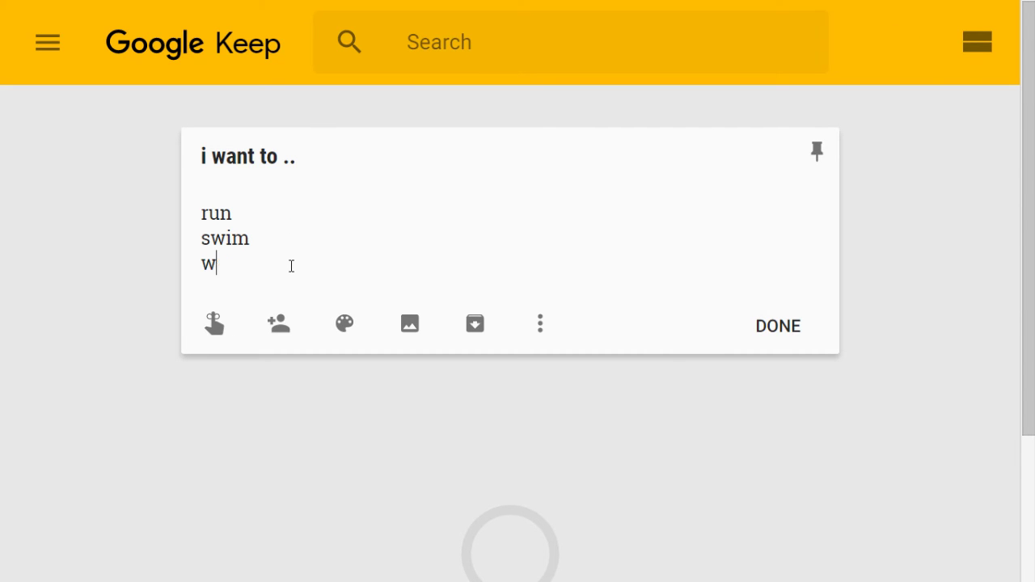
key("BackSpace")
key("BackSpace")
key("BackSpace")
key("BackSpace")
key("BackSpace")
key("BackSpace")
key("BackSpace")
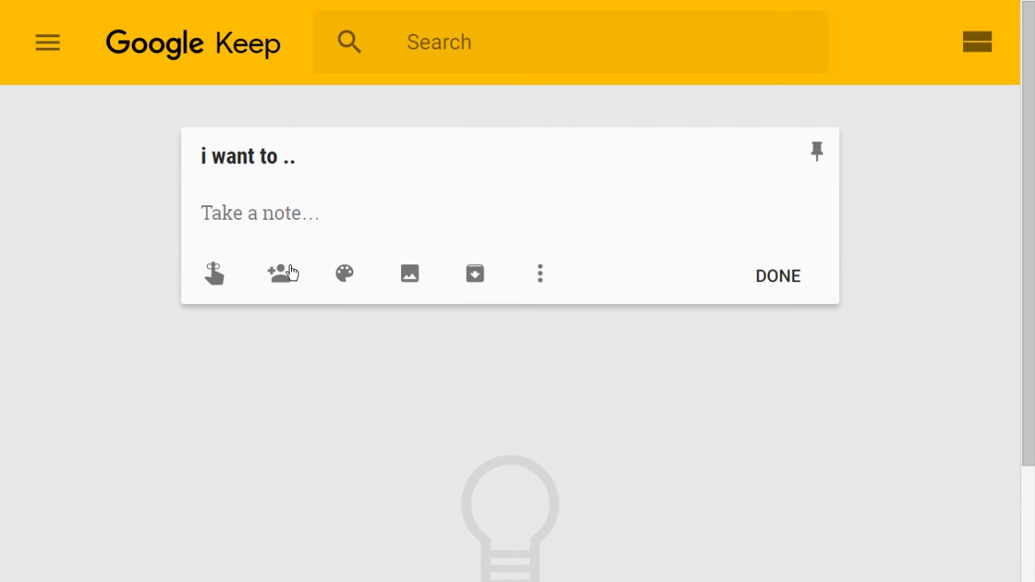
- Enter "-- run" as the first line of the note body and start a new line
type("-- ")
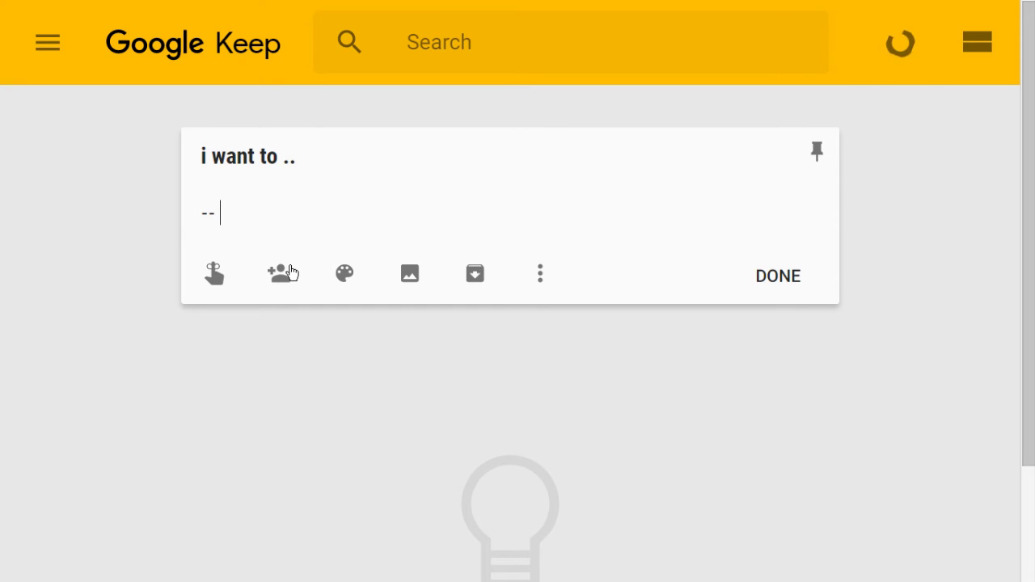
type("run")
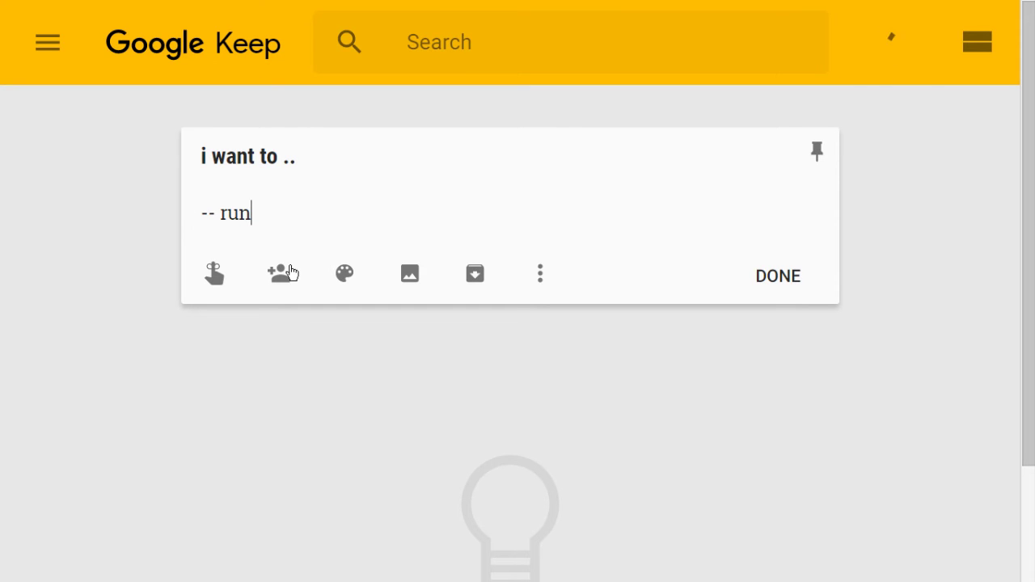
key("Return")
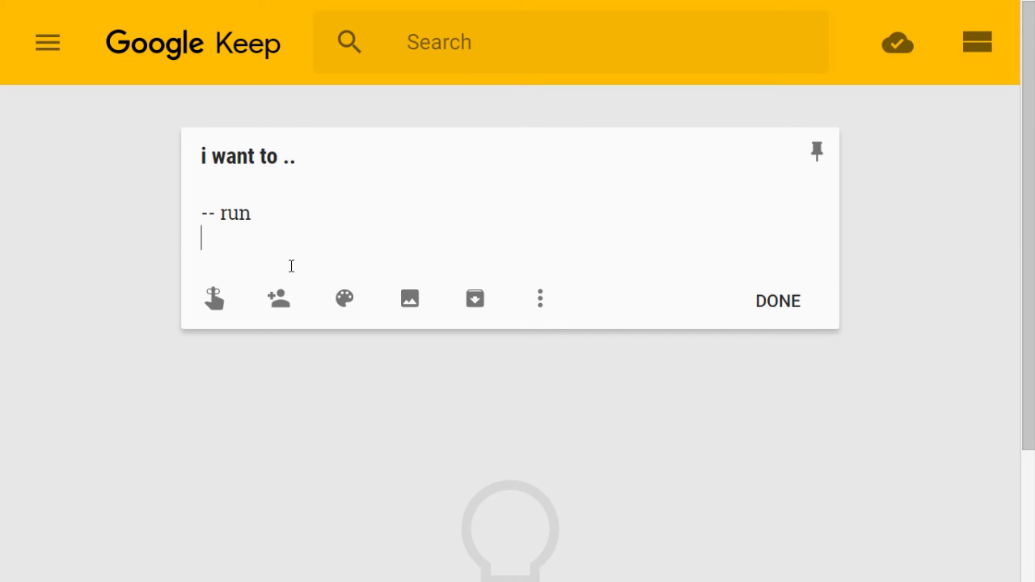
- Erase the double-dash line from the note body
key("BackSpace")
key("Left")
key("Left")
key("Left")
key("End")
key("BackSpace")
key("BackSpace")
key("BackSpace")
key("BackSpace")
key("BackSpace")
key("BackSpace")
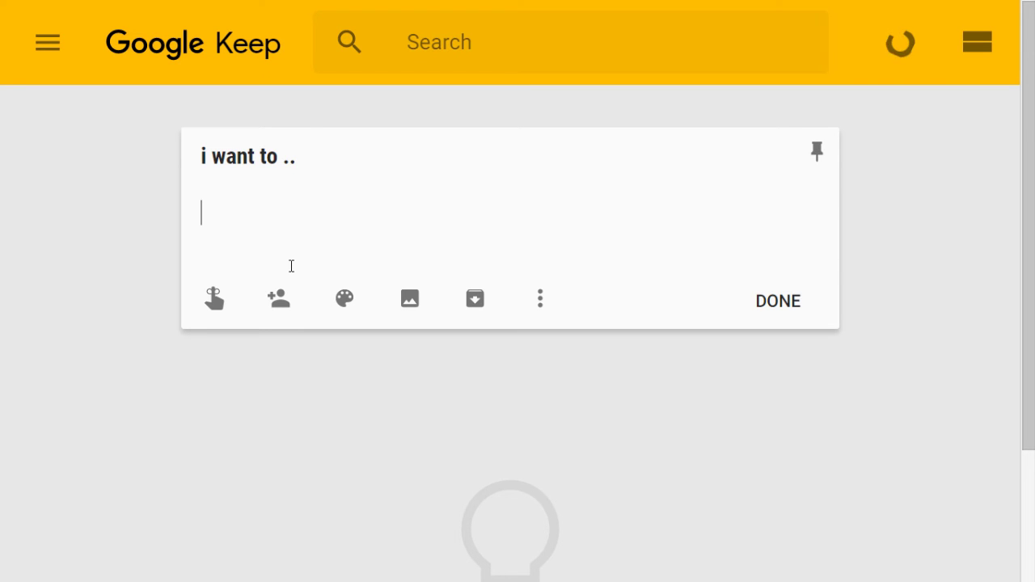
- Write a dashed list in the note body with the lines "-run", "-walk" and "-swim"
type("-run")
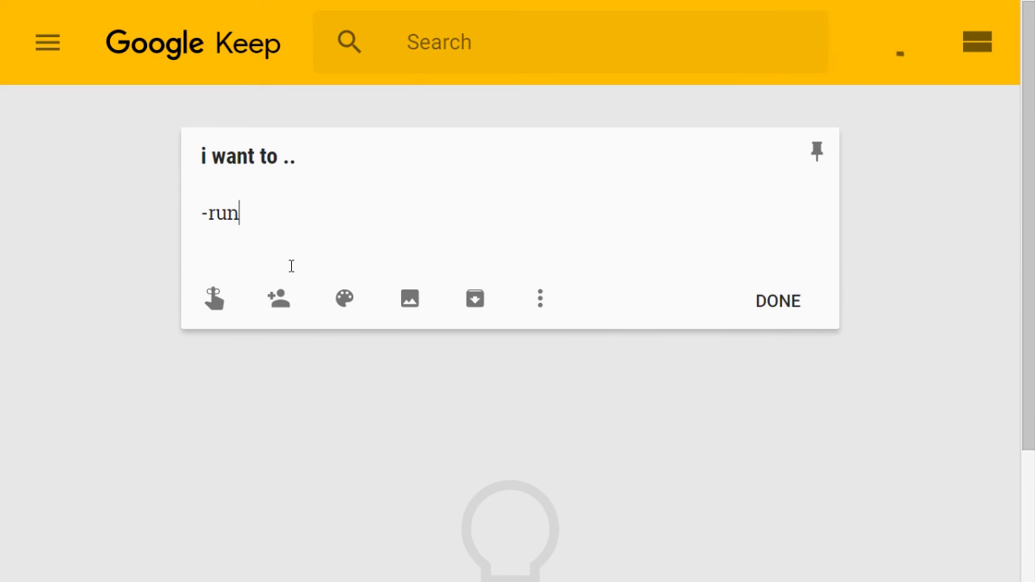
key("Return")
type("-")
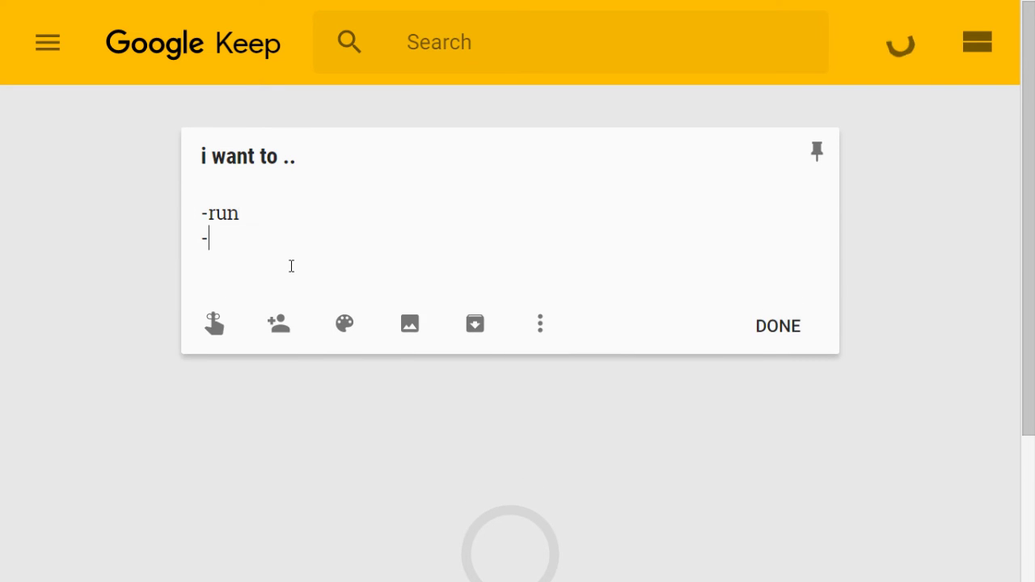
type("walk")
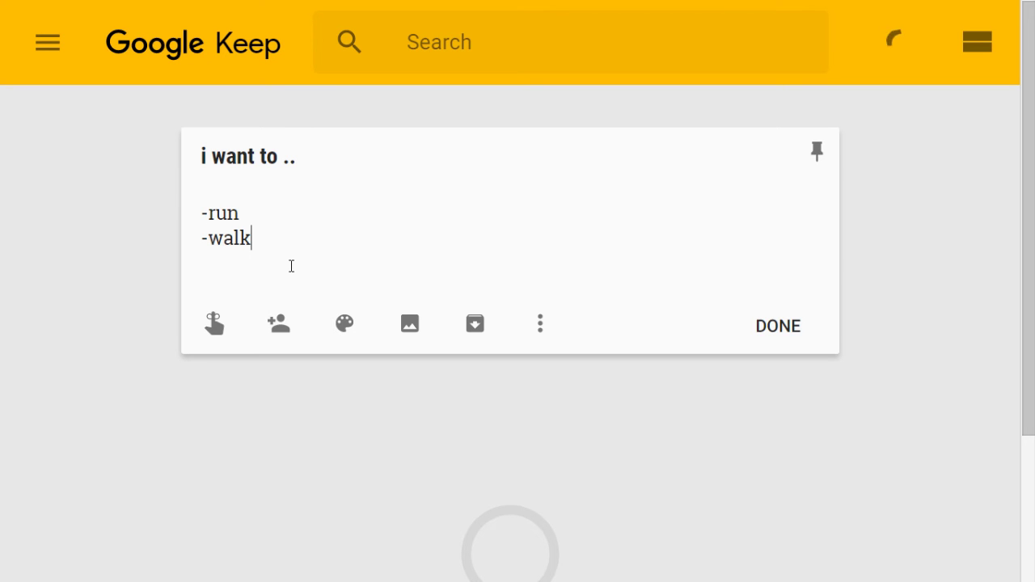
key("Return")
type("-")
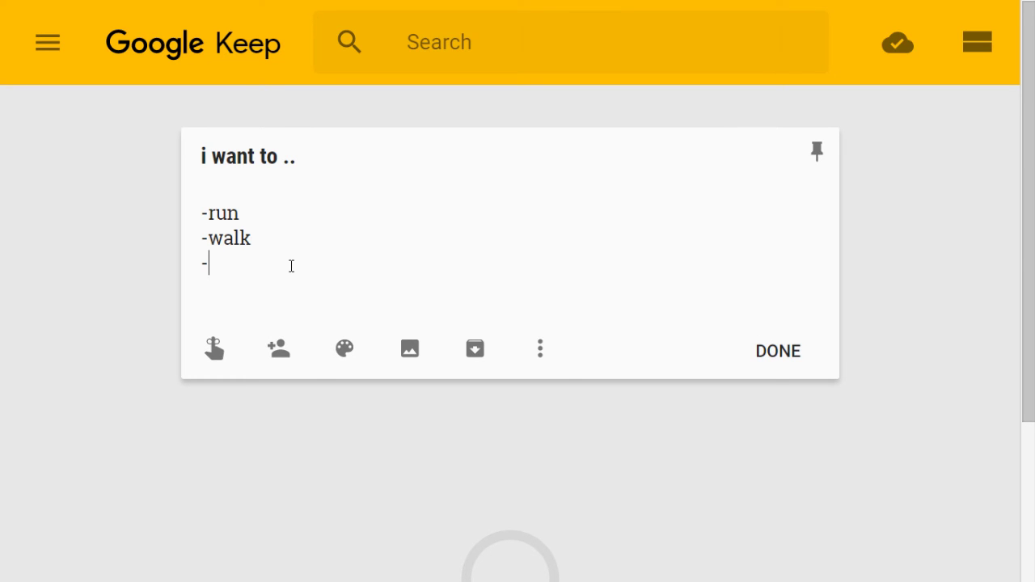
type("swim")
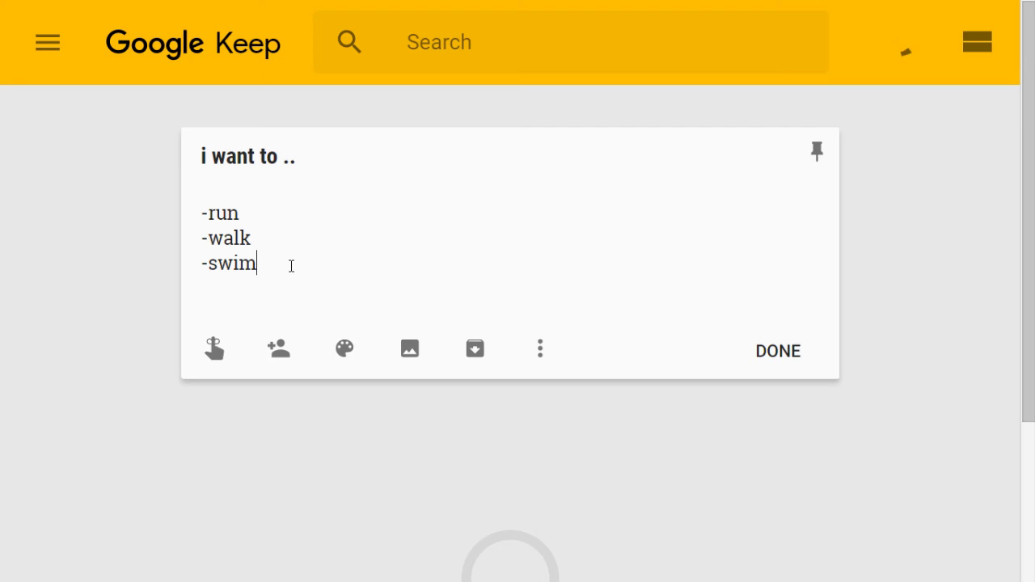
- Add "-cycle" as the fourth line of the dashed list and end the list with a blank line
key("Return")
key("Return")
key("Return")
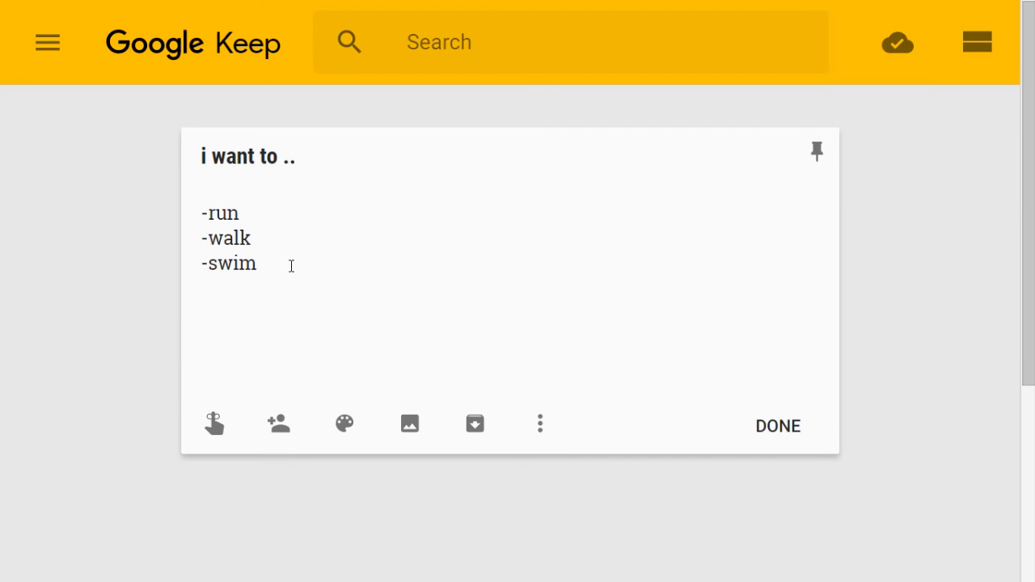
key("BackSpace")
key("BackSpace")
key("BackSpace")
key("Return")
type("-")
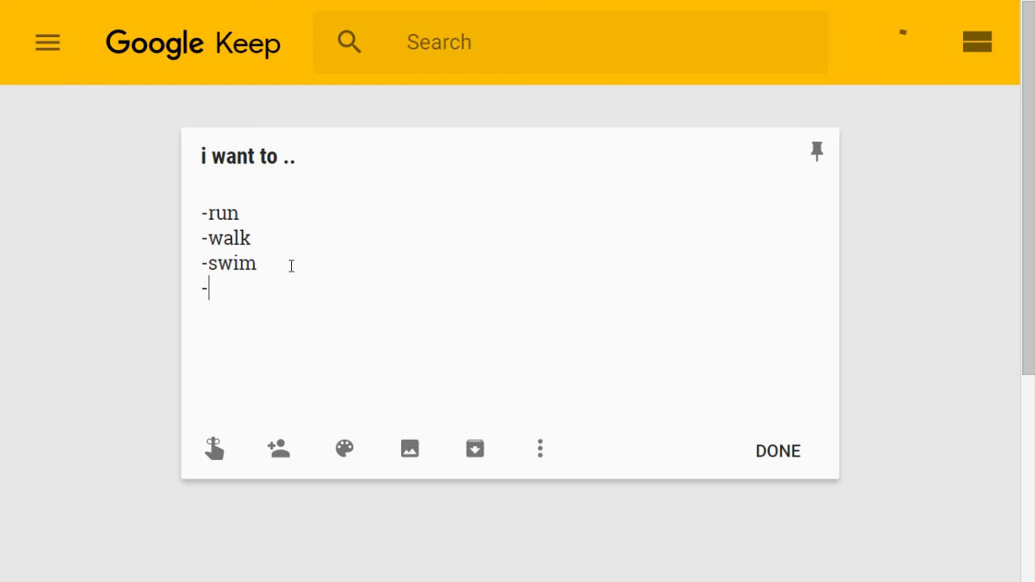
type("cycle")
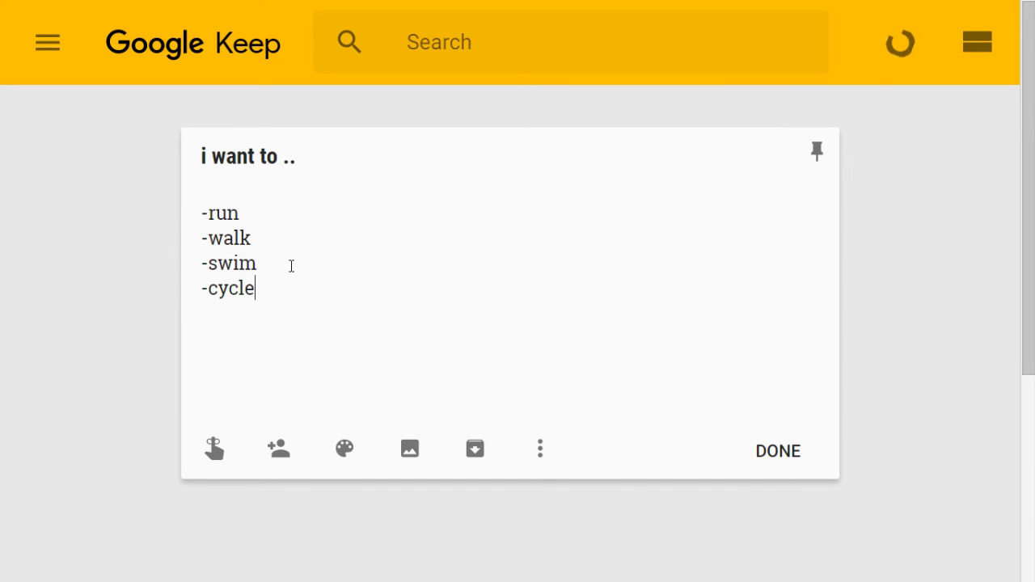
key("Return")
type("-")
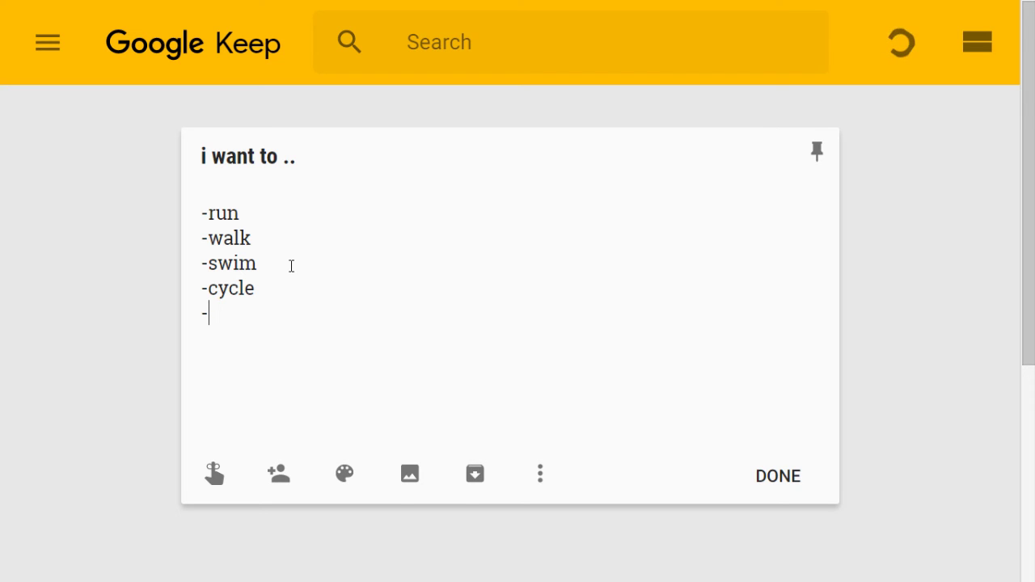
key("BackSpace")
key("Return")
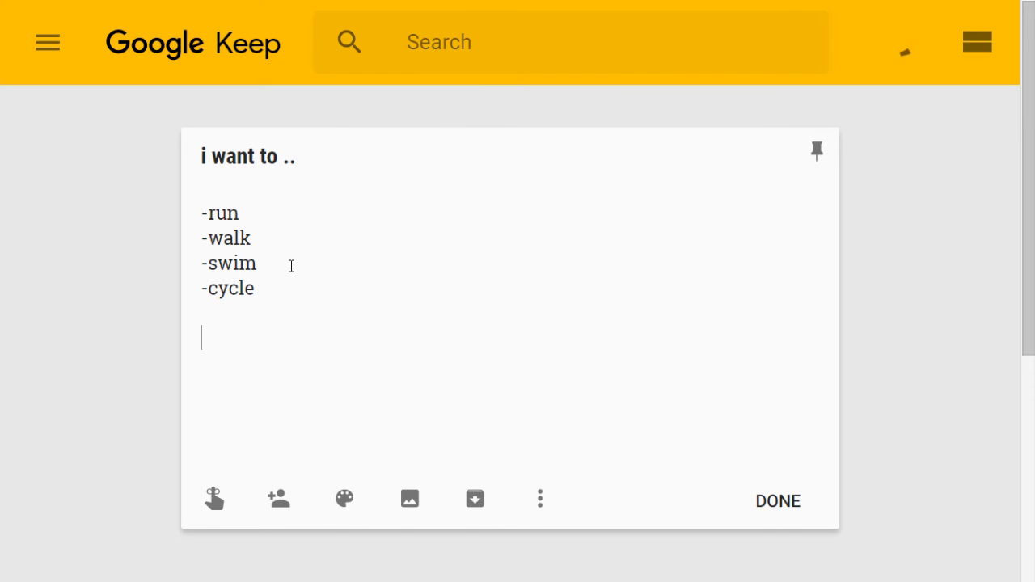
- Select the whole dashed list in the note body and delete it
key("shift+Up")
key("shift+Up")
key("shift+Up")
key("shift+Up")
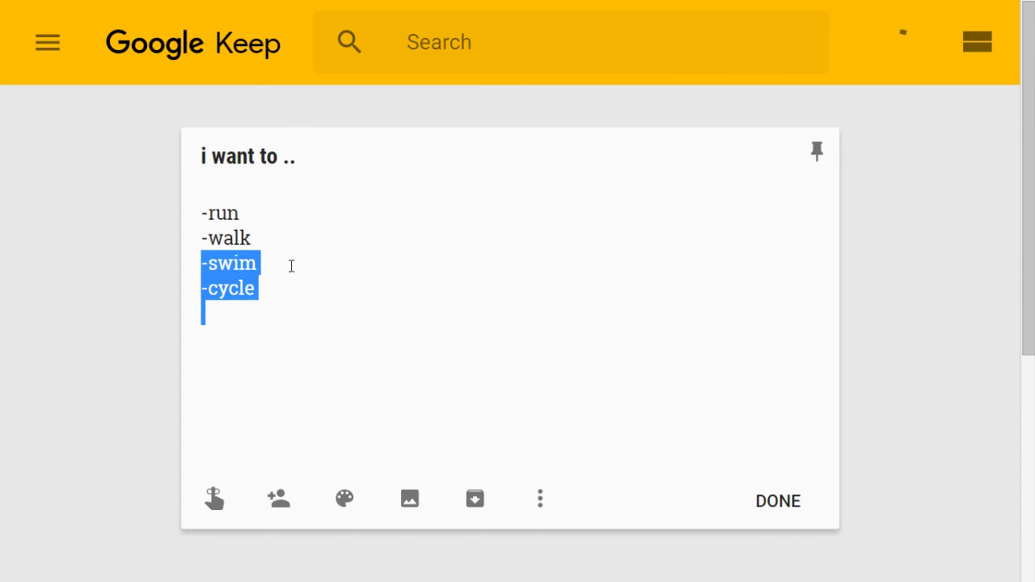
key("BackSpace")
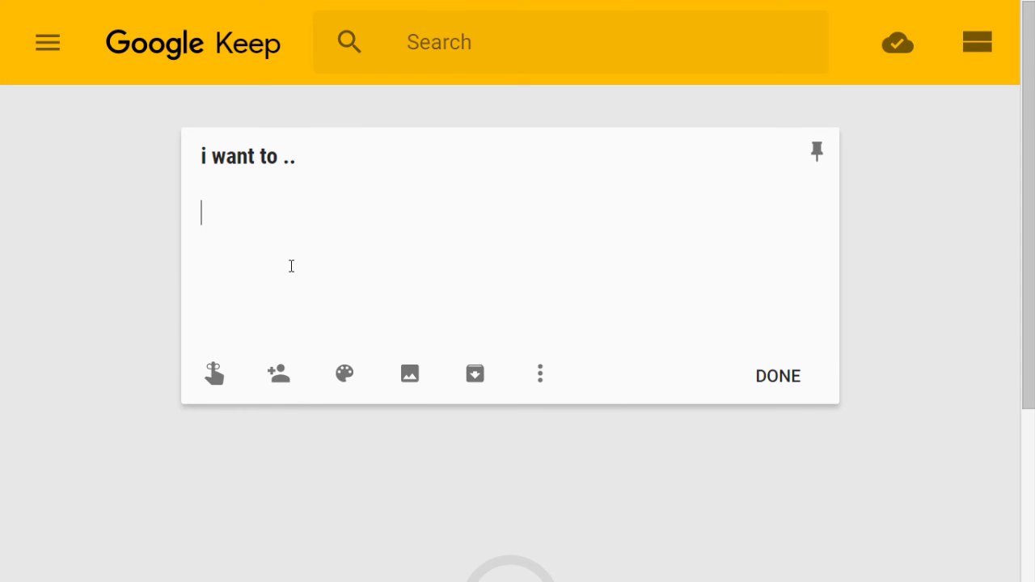
- Enter the bullet symbols "- + *" on the note's first line, followed by a blank line
type("-")
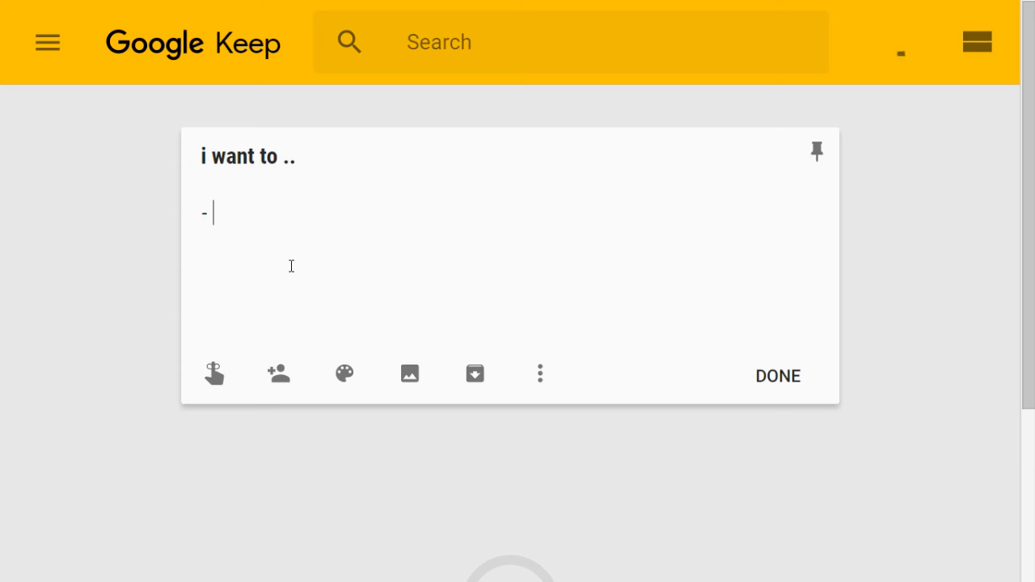
type(" + *")
key("Return")
key("Return")
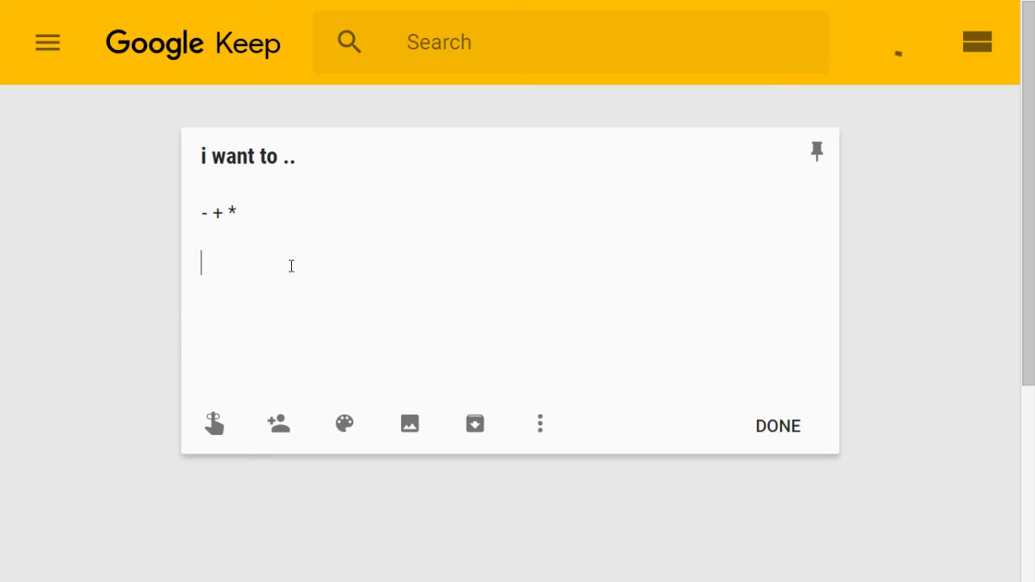
- Try an asterisk list starting with "*run" below the symbols line, and erase it
type("*run")
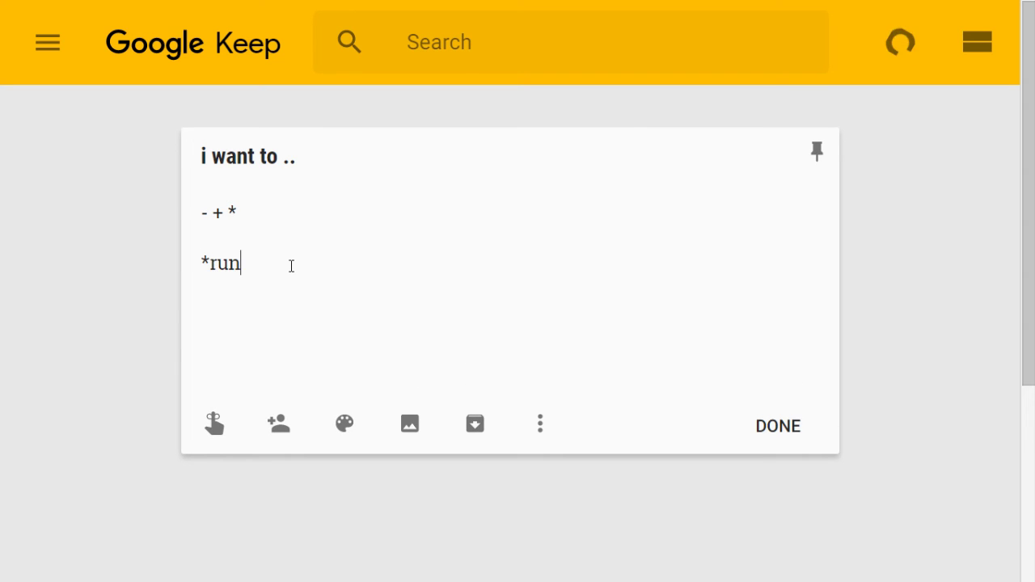
key("Return")
type("*")
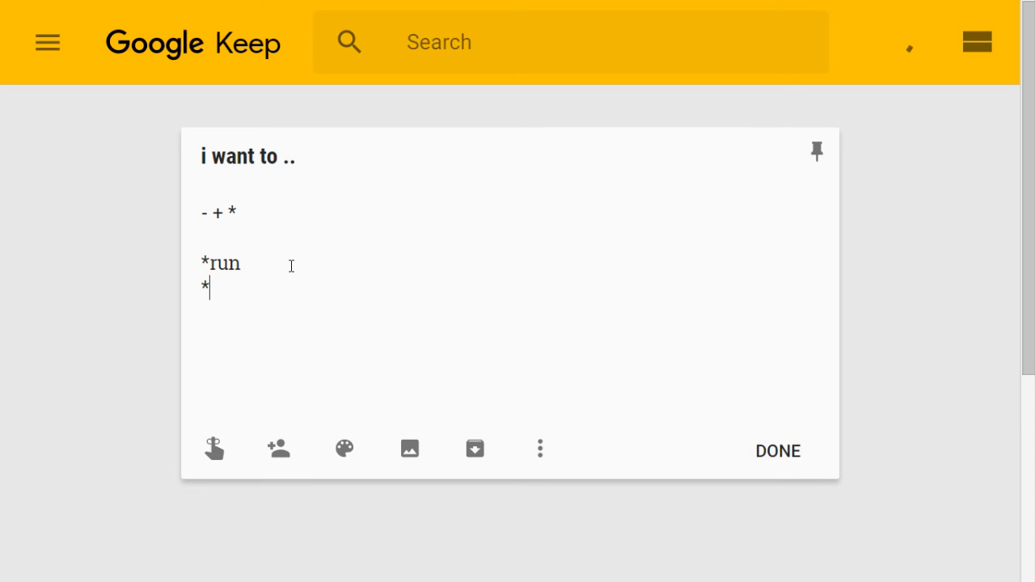
key("BackSpace")
key("BackSpace")
key("BackSpace")
key("BackSpace")
key("BackSpace")
key("BackSpace")
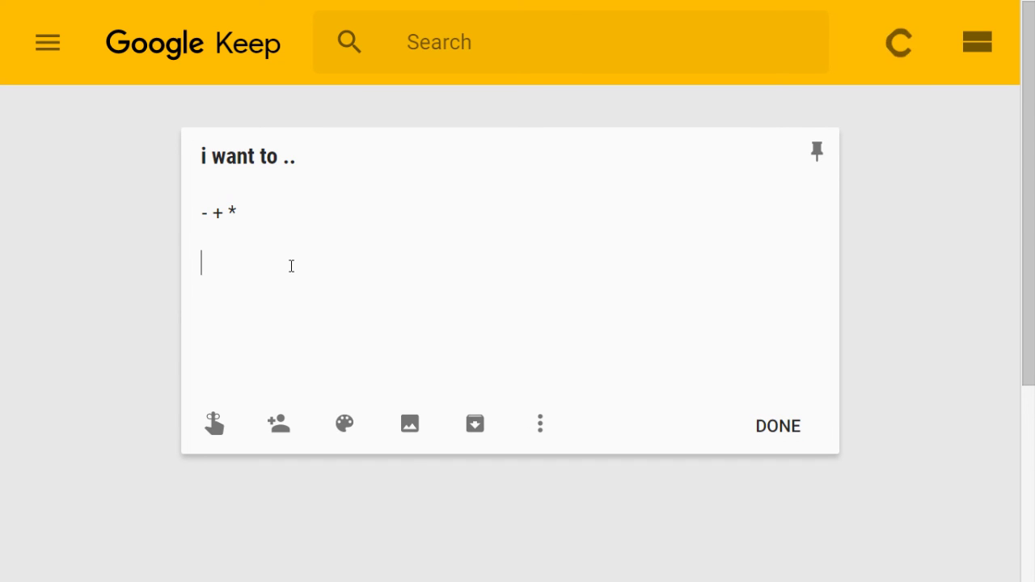
- Enter a plus-sign list below the symbols line with the items "+run" and "+swim"
type("+run")
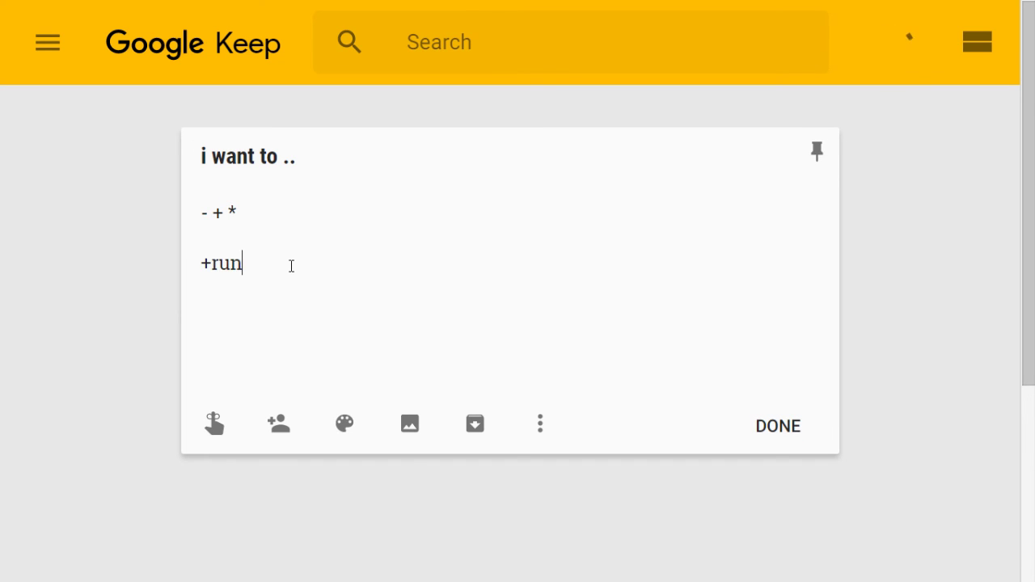
key("Return")
type("+swim")
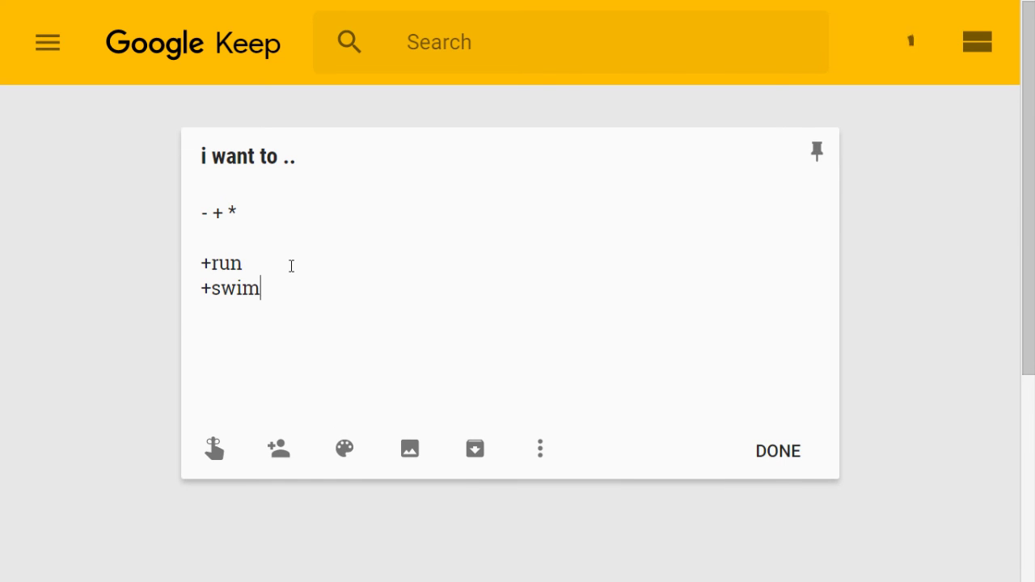
key("Return")
type("+")
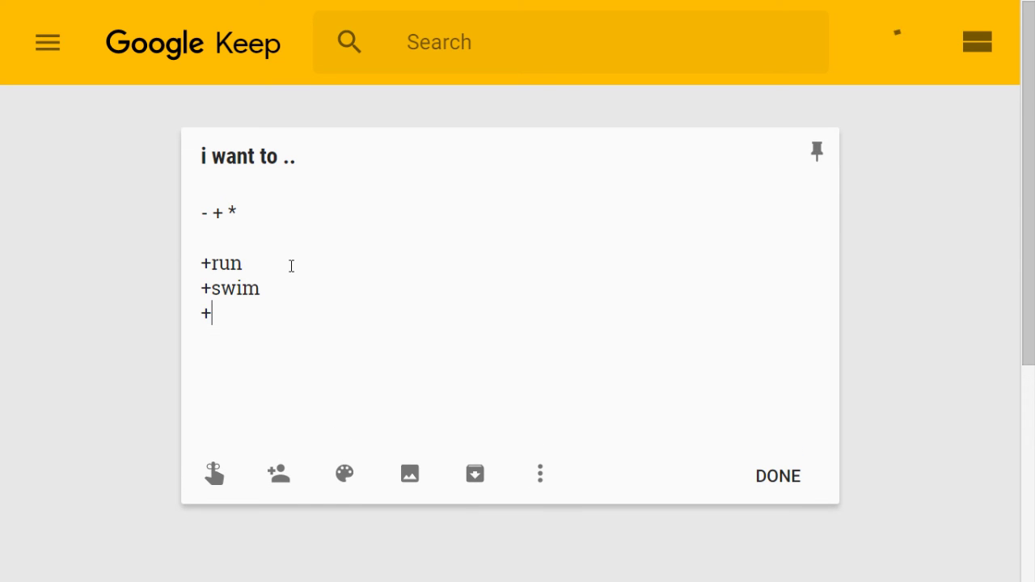
key("BackSpace")
key("BackSpace")
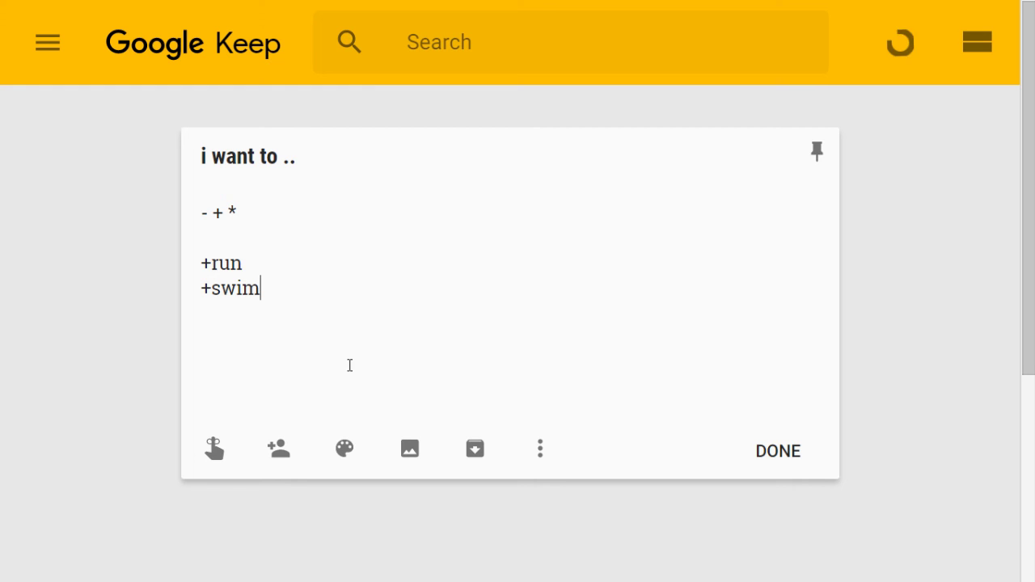
- Show checkboxes on the note's lines and hide them again
left_click(542, 453)
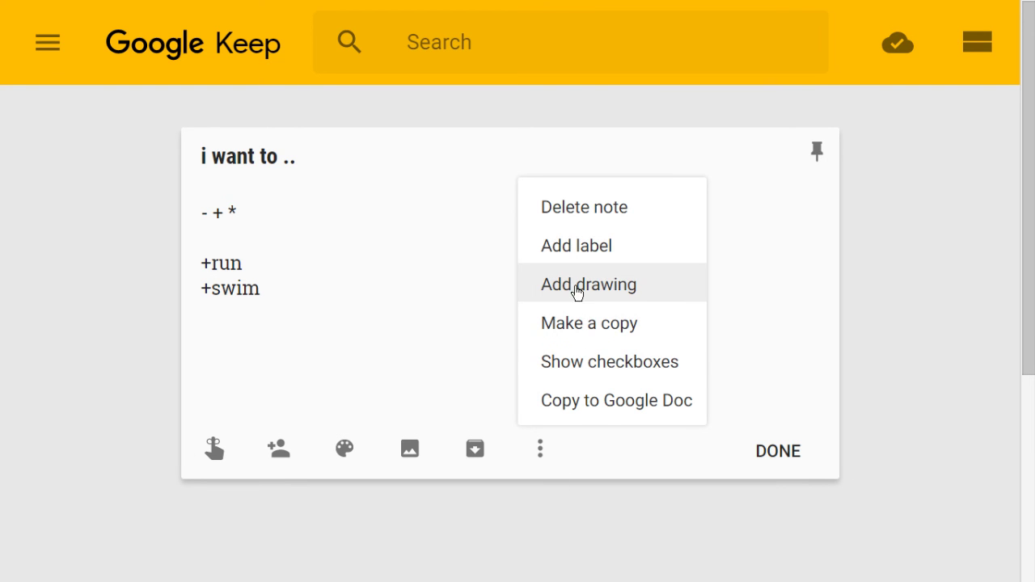
left_click(589, 366)
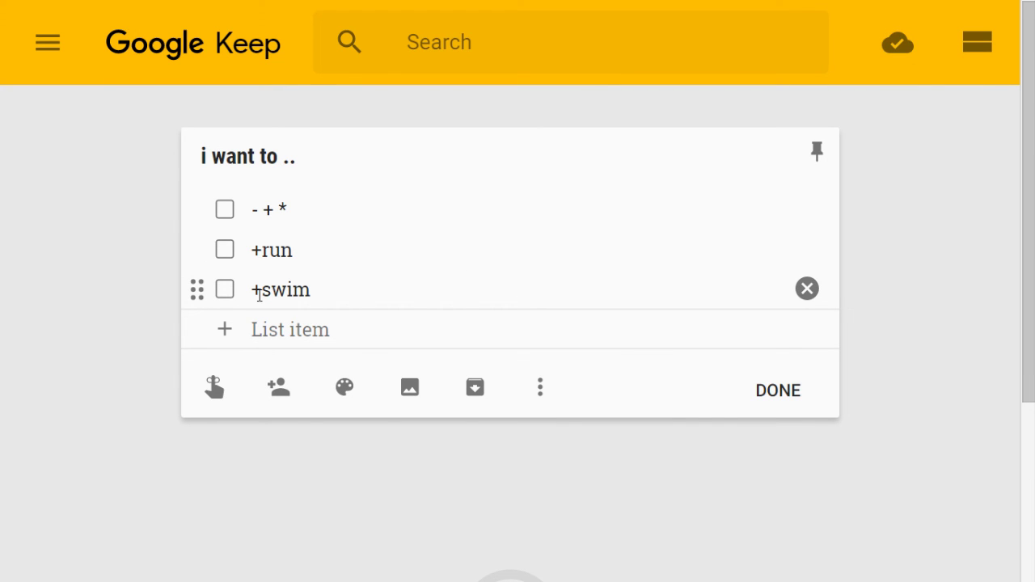
left_click(540, 385)
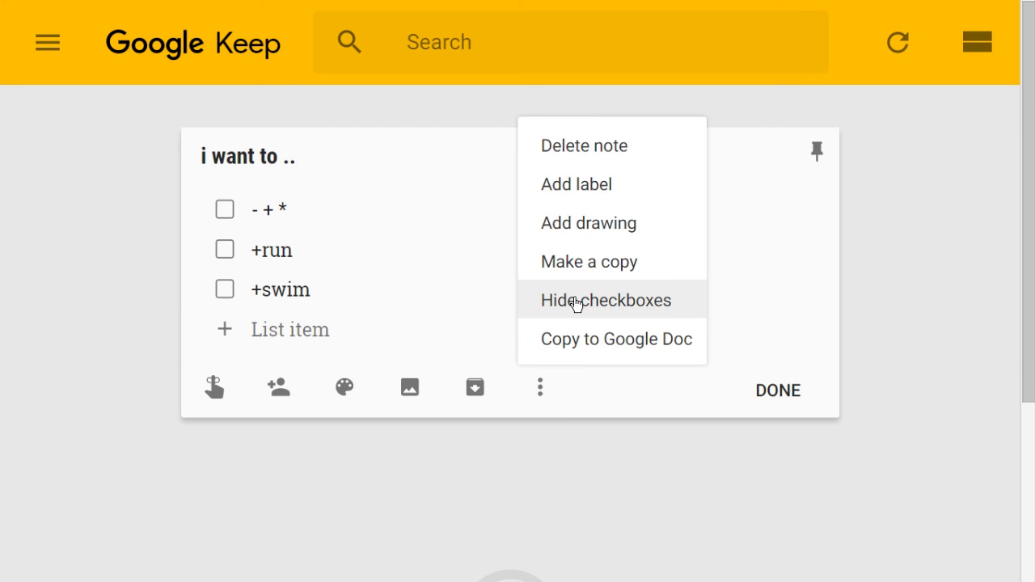
left_click(574, 301)
- Leave a blank line below "+swim" and enter the greeting "Happy New Yewar 2017 !!!!!!!!"
left_click(334, 265)
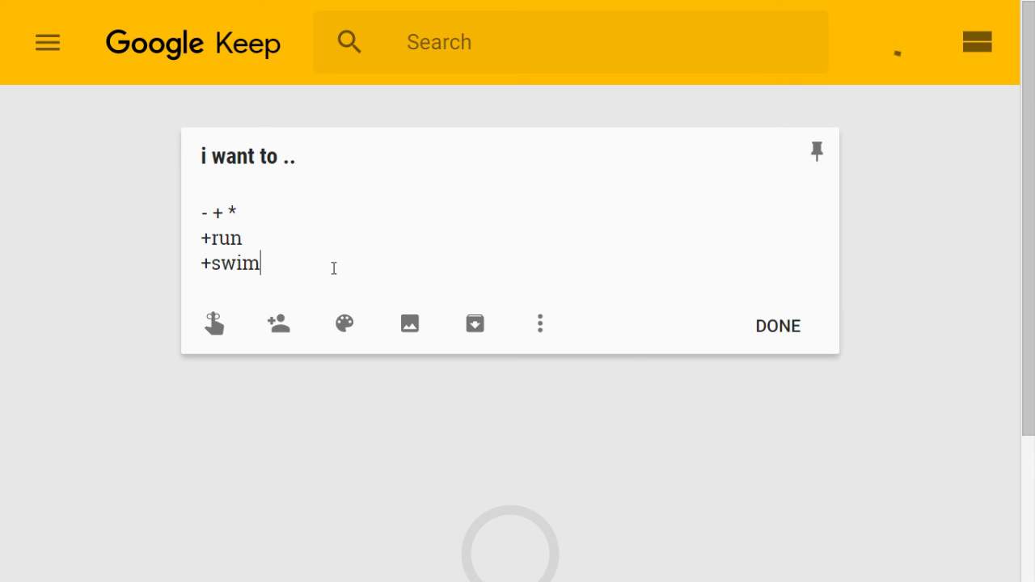
key("Return")
type("+")
key("BackSpace")
key("Return")
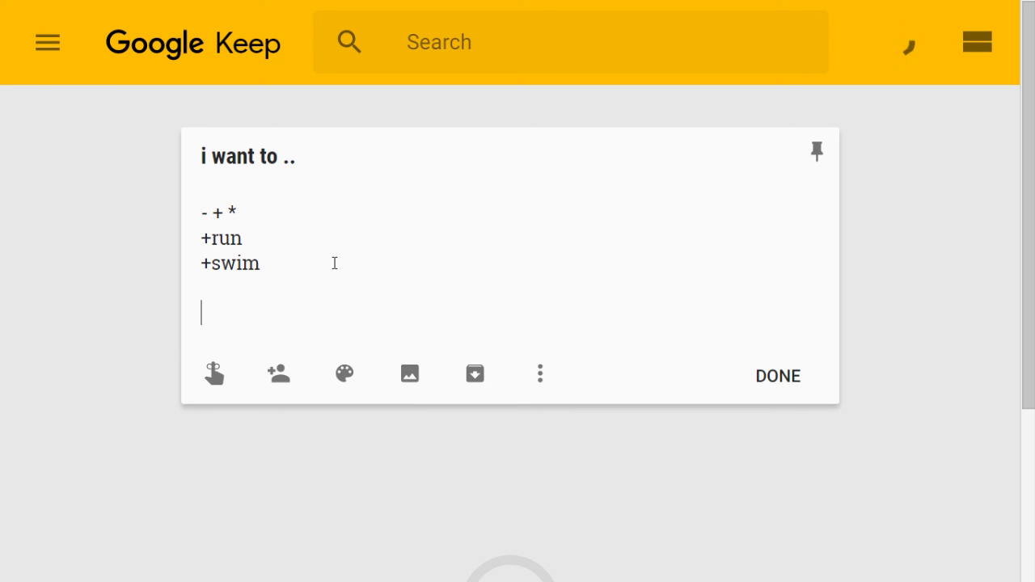
type("Happ")
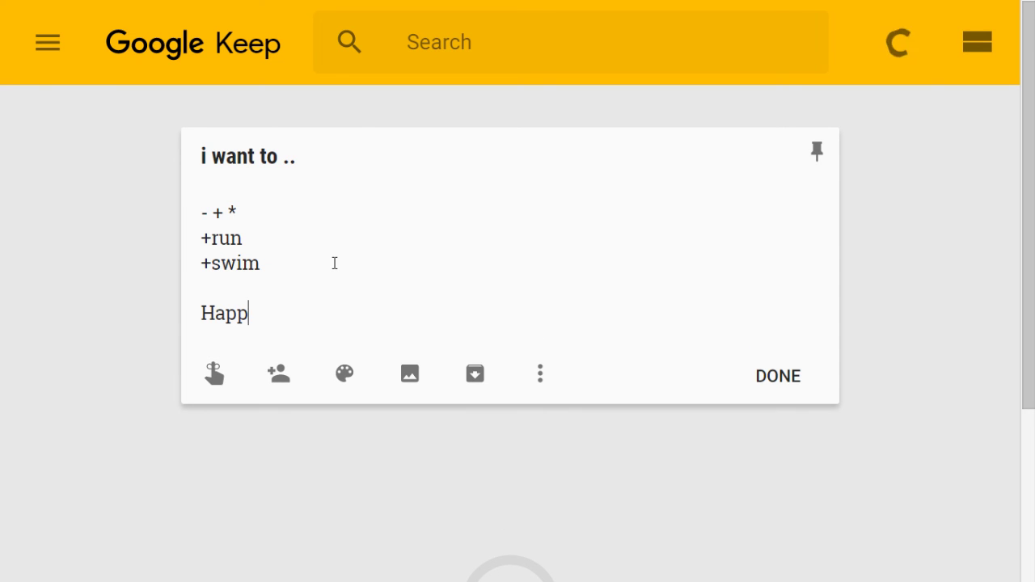
type("y New Yewar")
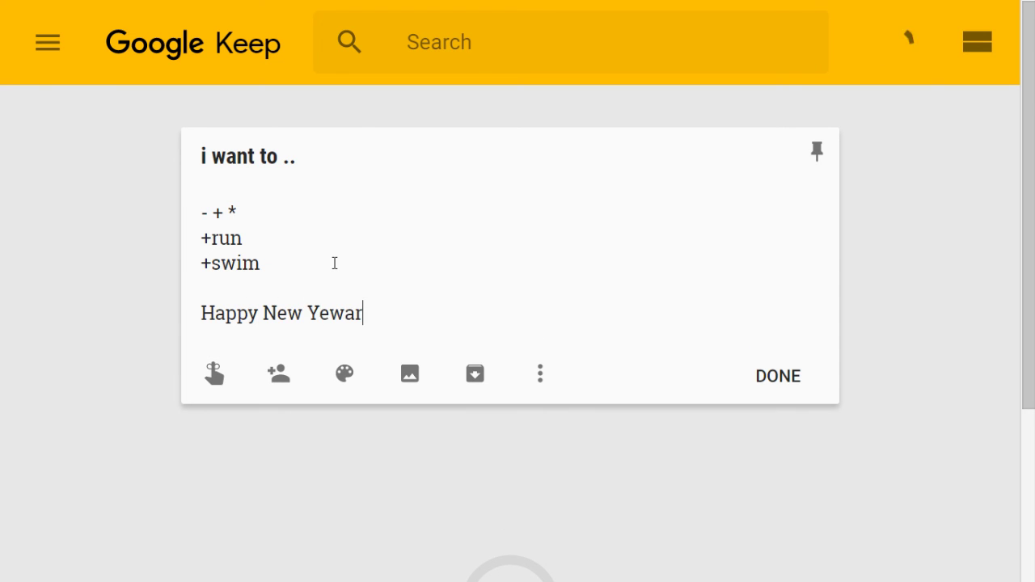
type(" 2017 ")
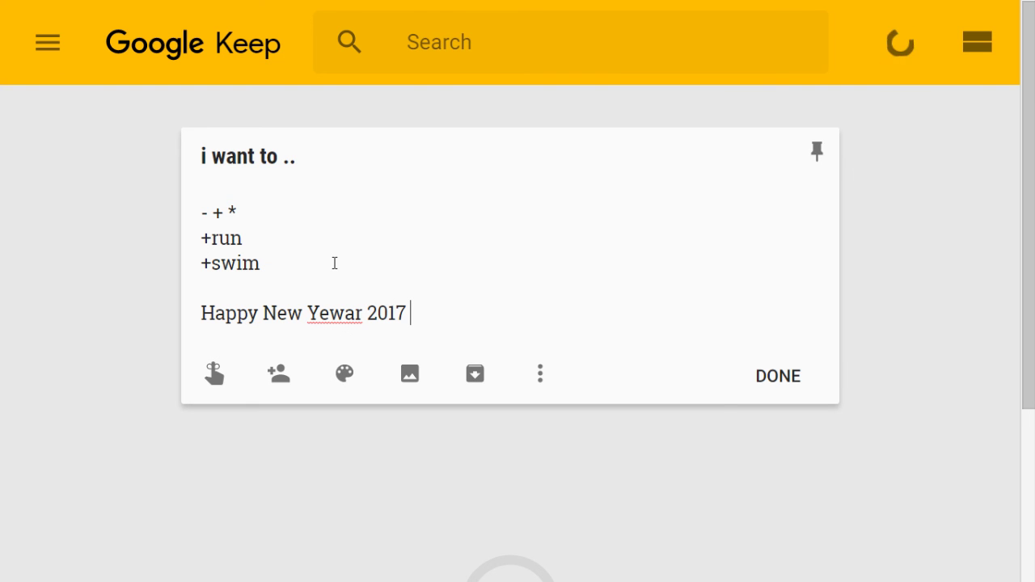
type("!!!!!!!")
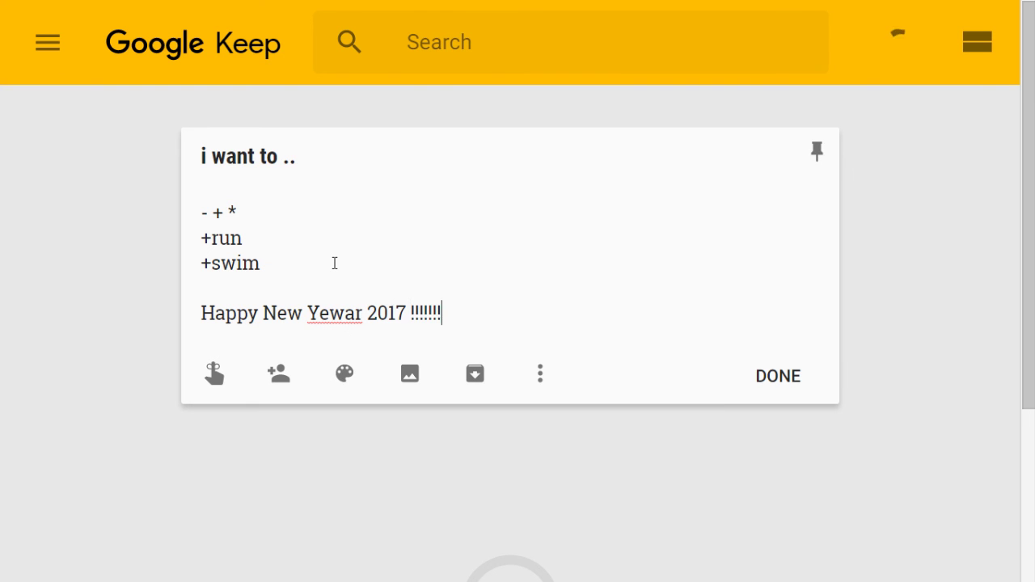
- Correct the misspelled word in the greeting line to "Year"
key("Left")
key("Left")
key("Left")
key("Left")
key("Left")
key("Left")
key("Left")
key("Left")
key("Left")
key("Left")
key("Left")
key("Left")
key("Left")
key("Left")
key("Left")
key("Left")
key("Left")
key("Right")
key("Right")
key("BackSpace")
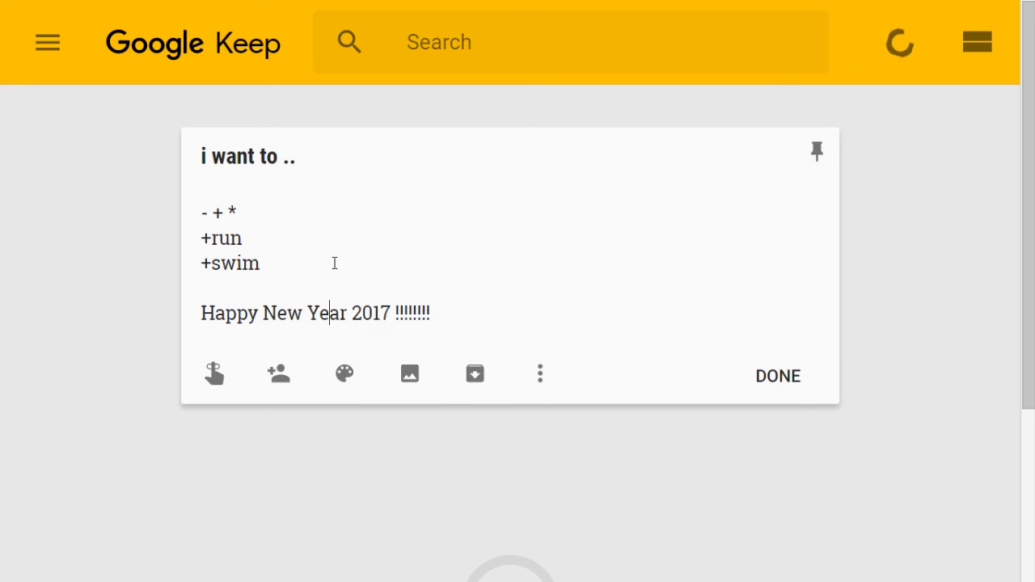
key("Right")
key("Right")
key("Right")
key("Right")
key("Right")
key("Right")
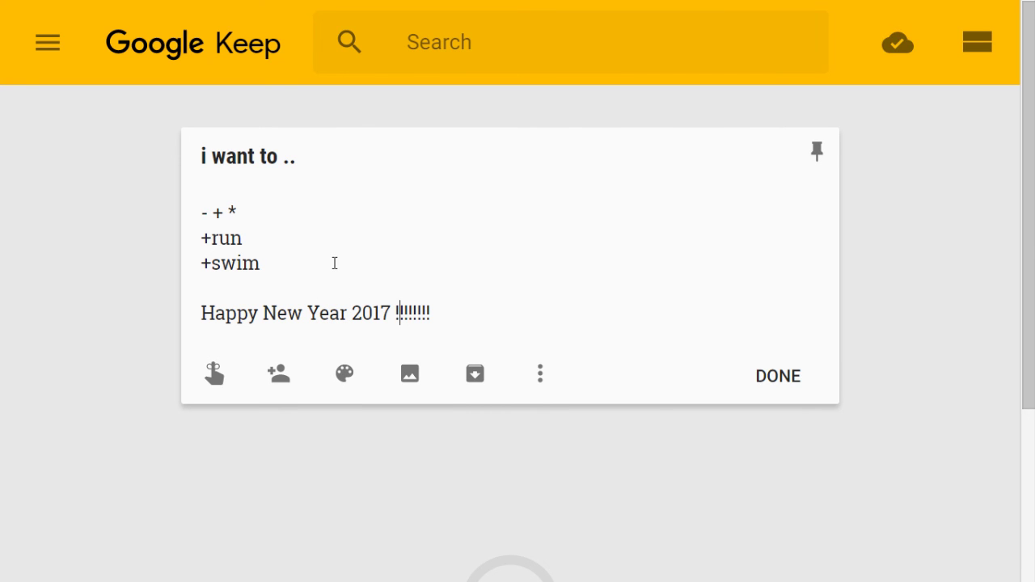
- Highlight the bullet symbols "- + *" on the note's first line
left_click(334, 263)
key("ctrl+Home")
key("Right")
key("shift+Left")
key("Right")
key("Left")
key("shift+Right")
key("shift+Right")
key("shift+Right")
key("shift+Right")
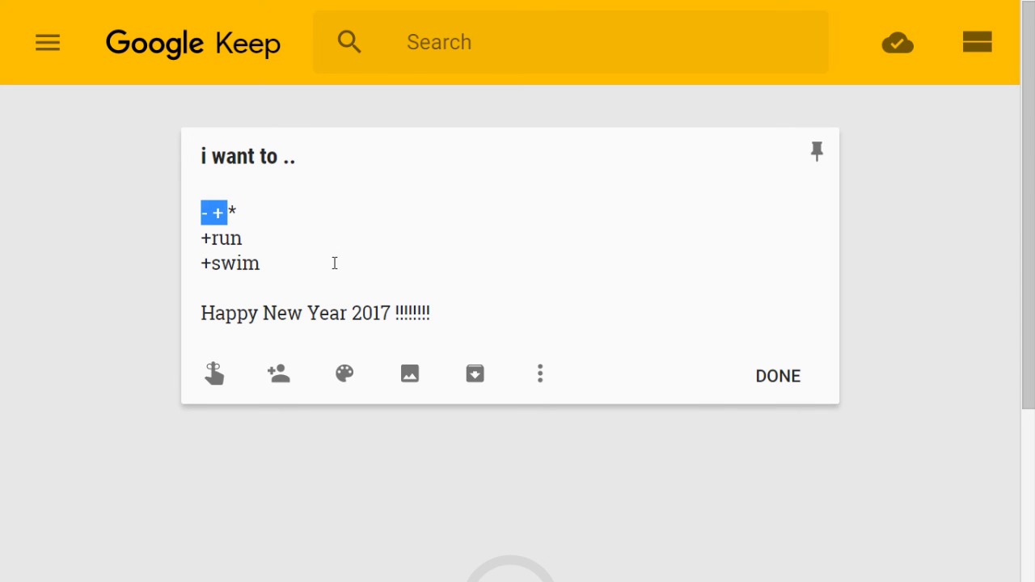
key("shift+Right")
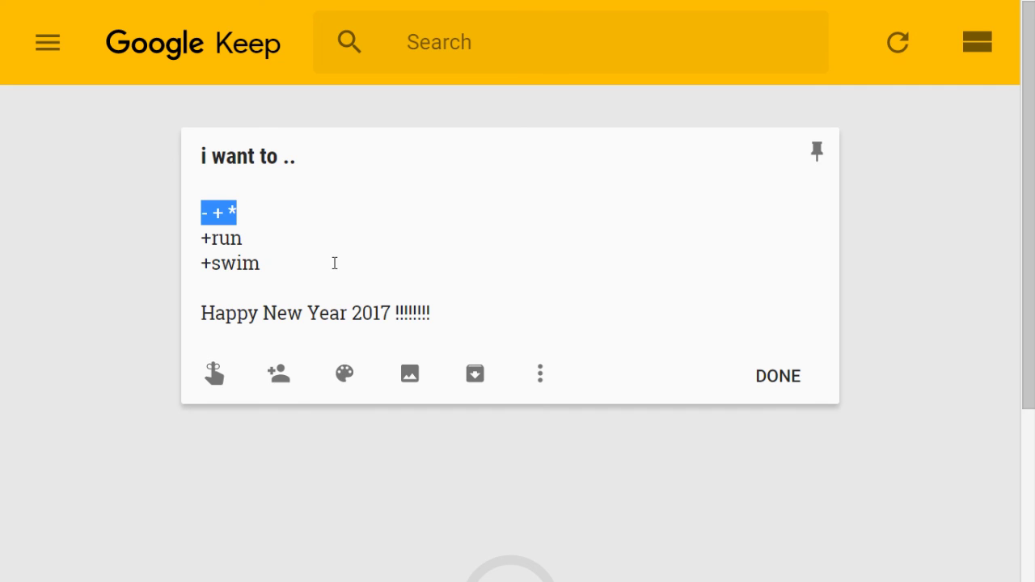
- Insert three blank lines directly below the "+swim" line
key("Right")
key("Down")
key("Down")
key("Down")
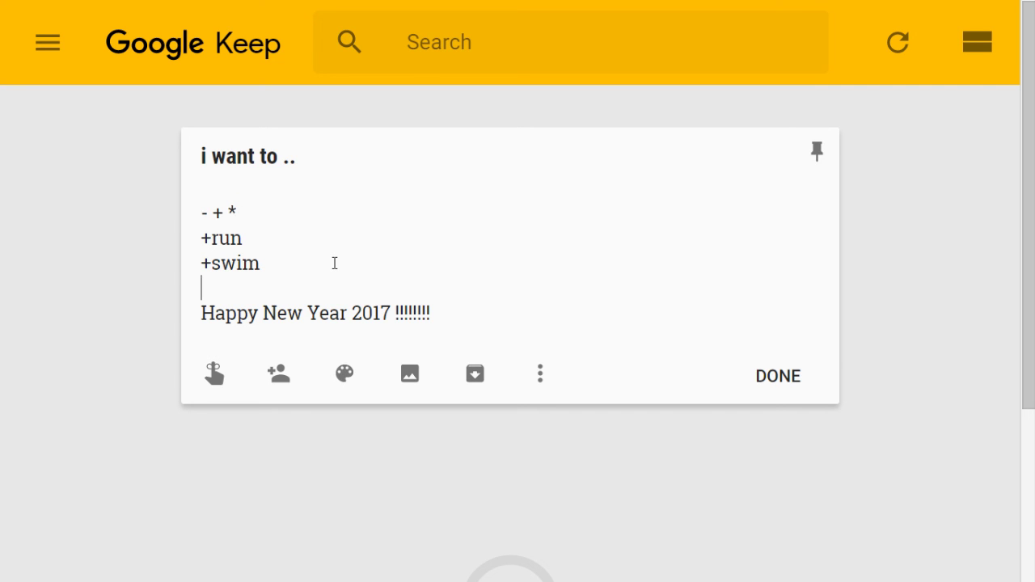
left_click(334, 263)
key("Return")
key("Return")
key("Return")
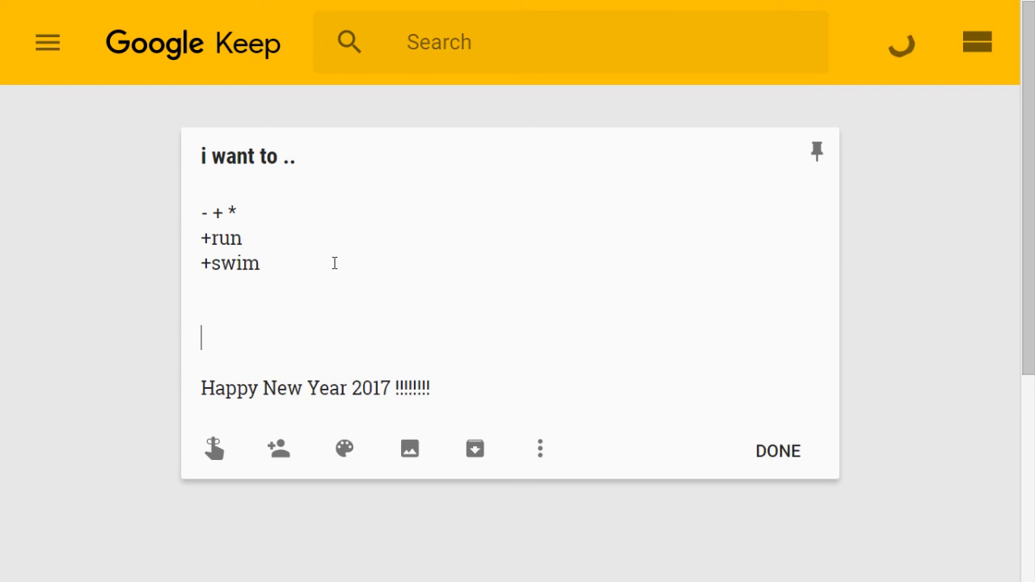
- Delete the extra blank lines, the plus-sign list and the symbols line above the greeting, keeping an empty first line
key("BackSpace")
key("BackSpace")
key("BackSpace")
key("BackSpace")
key("BackSpace")
key("BackSpace")
key("BackSpace")
key("BackSpace")
key("BackSpace")
key("BackSpace")
key("BackSpace")
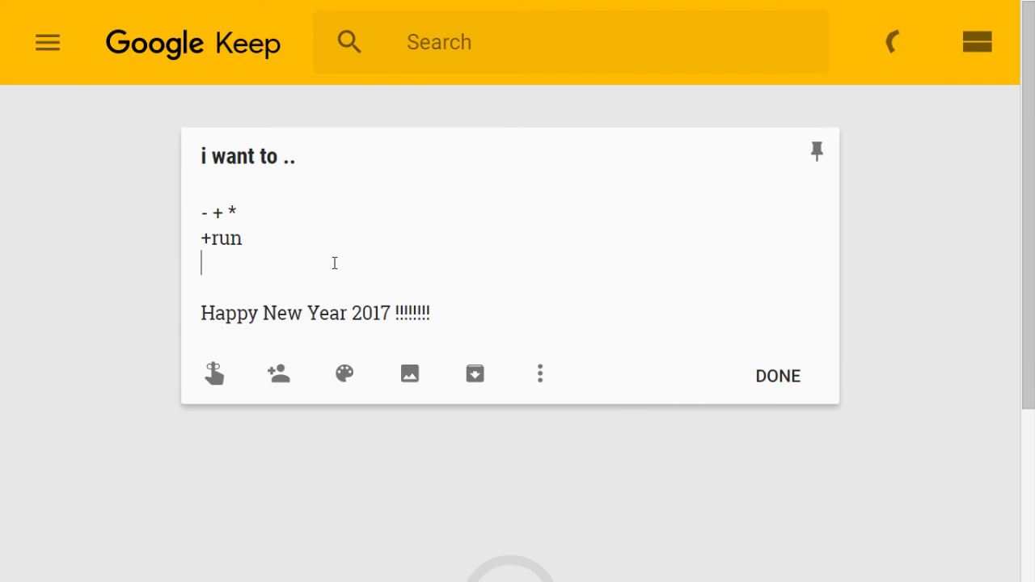
key("BackSpace")
key("BackSpace")
key("BackSpace")
key("BackSpace")
key("BackSpace")
key("BackSpace")
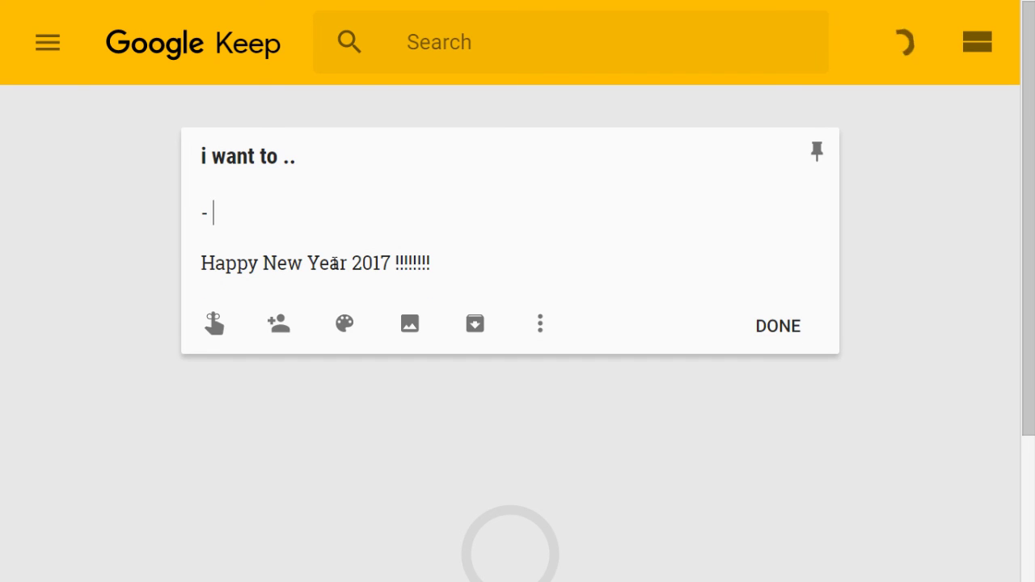
key("BackSpace")
key("BackSpace")
- Try a list item "=run" on the note's first line, and erase it
type("=run")
key("Return")
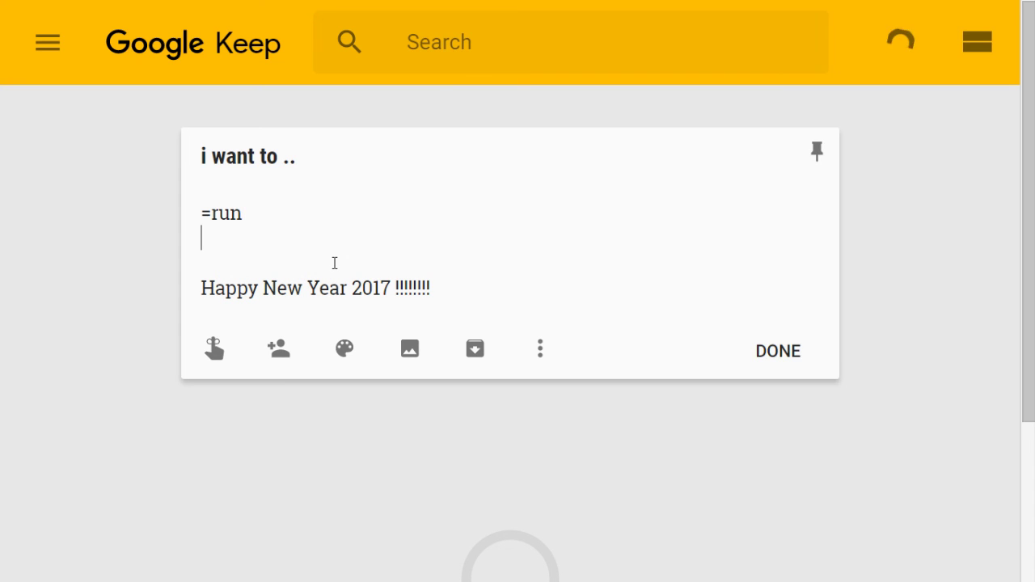
key("BackSpace")
key("BackSpace")
key("BackSpace")
key("BackSpace")
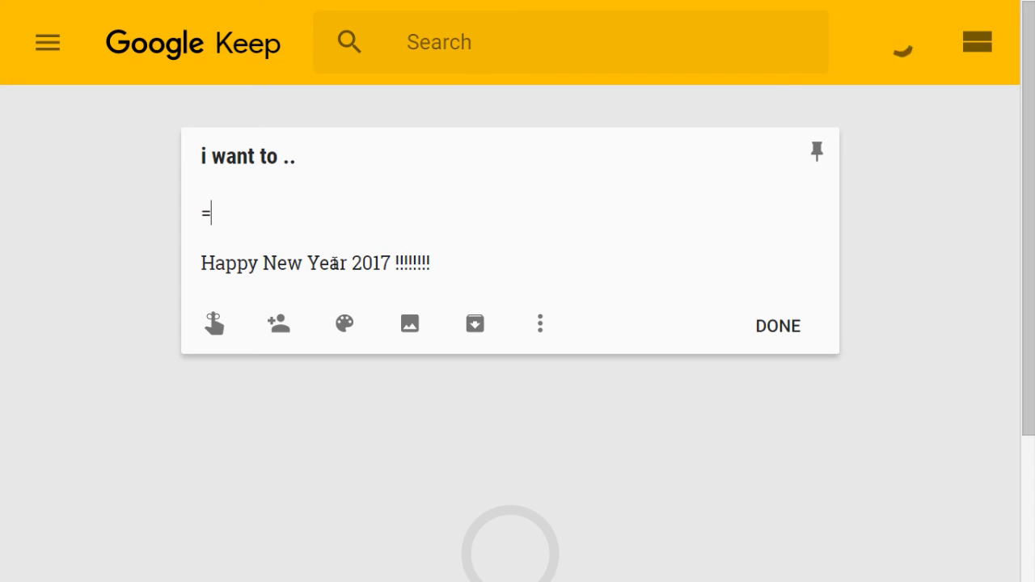
key("BackSpace")
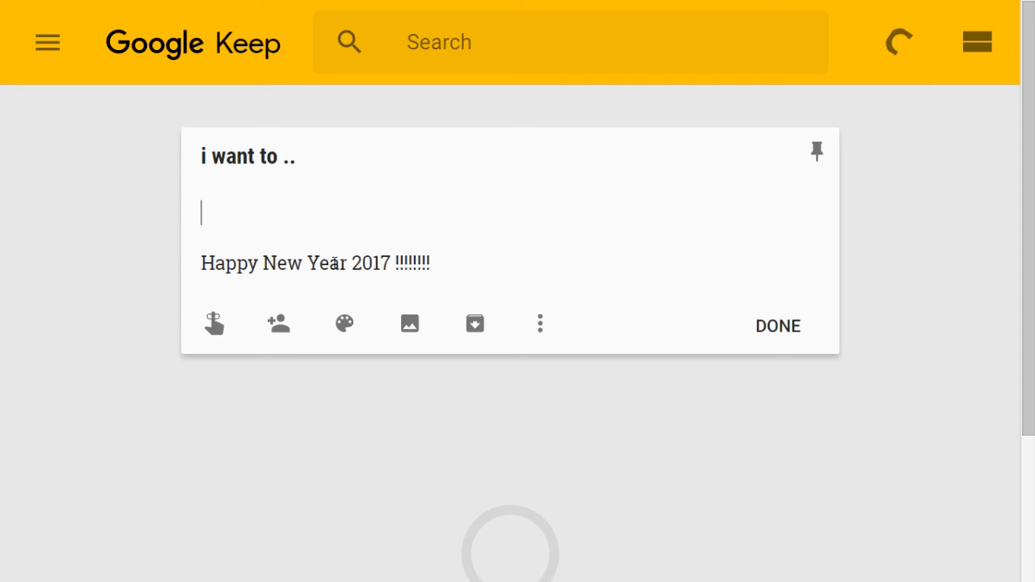